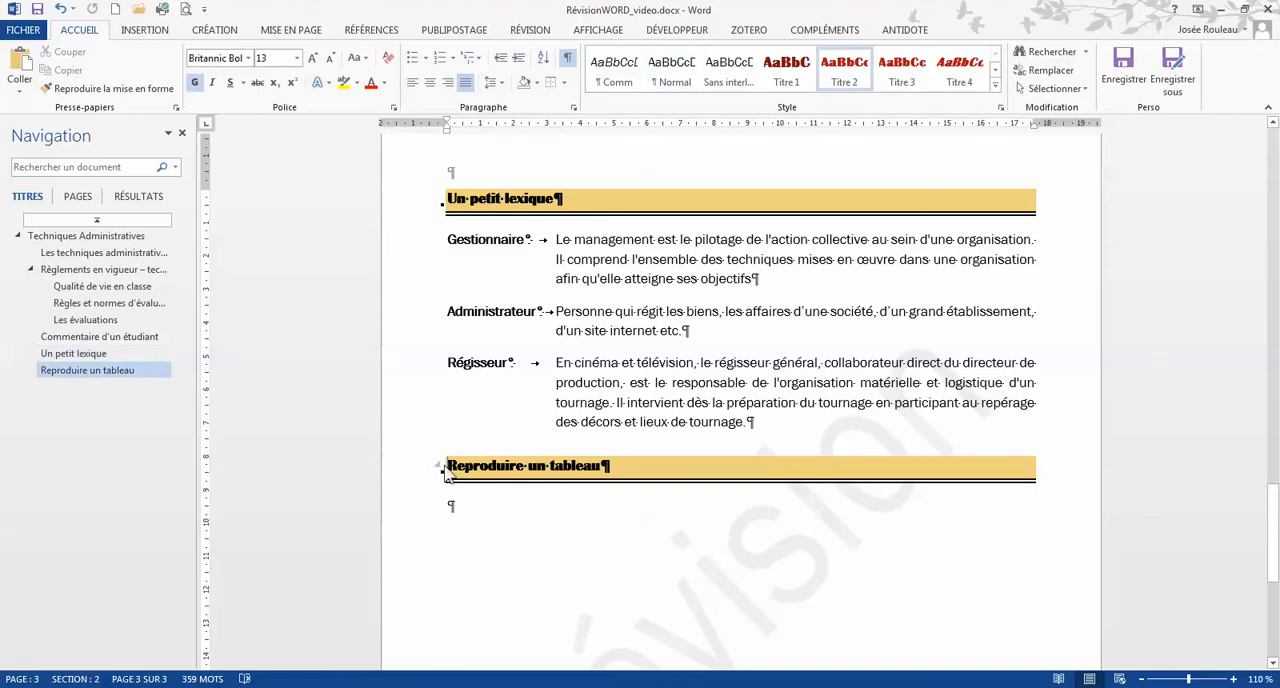
Insert a next-page section break before the "Reproduire un tableau" heading and set the new section to landscape orientation
left_click(291, 31)
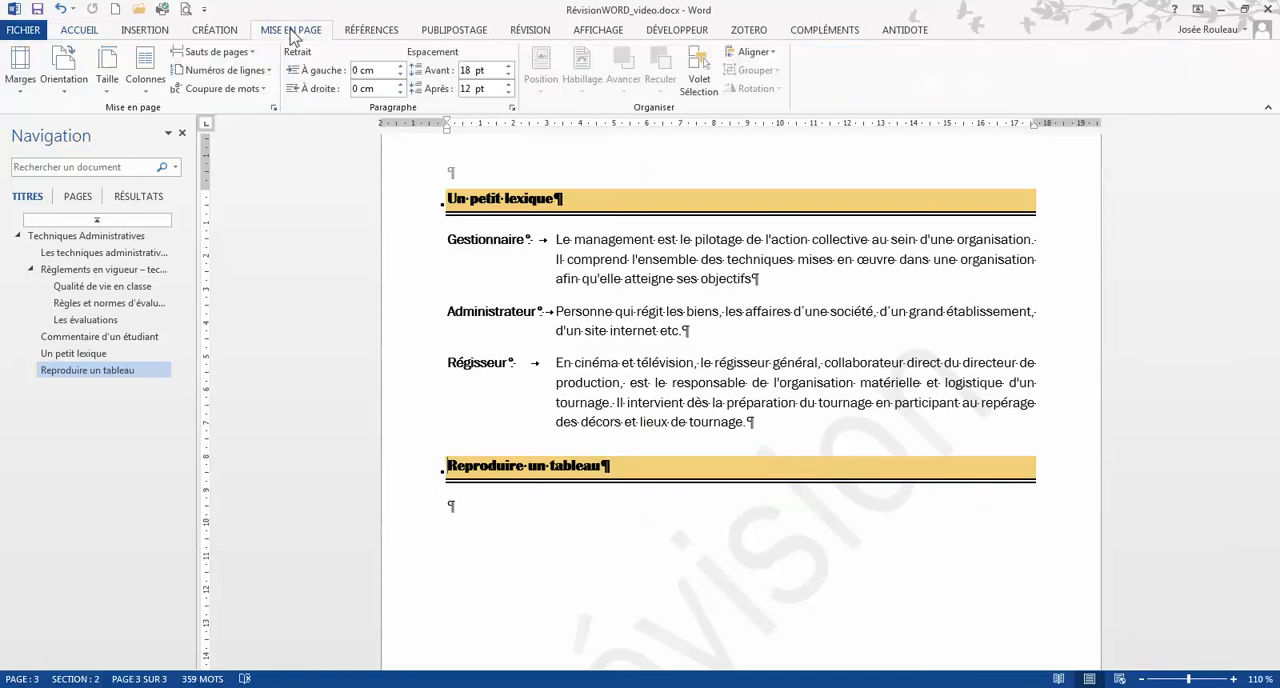
left_click(232, 62)
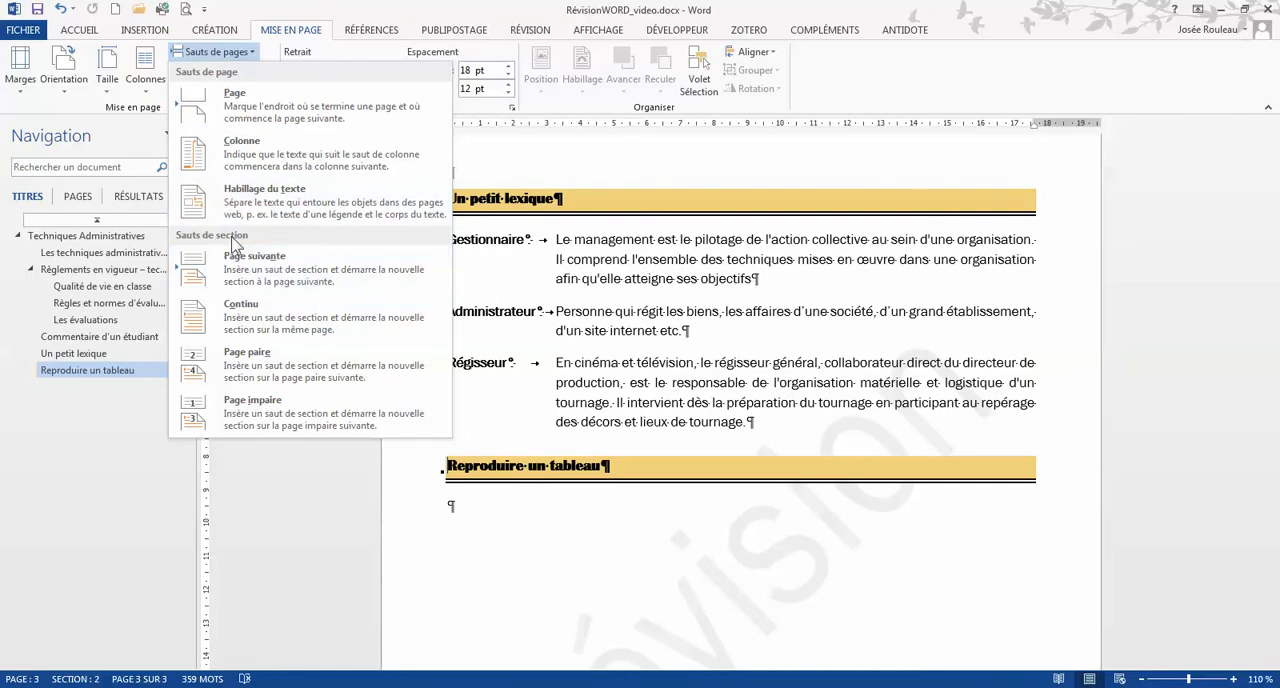
left_click(258, 279)
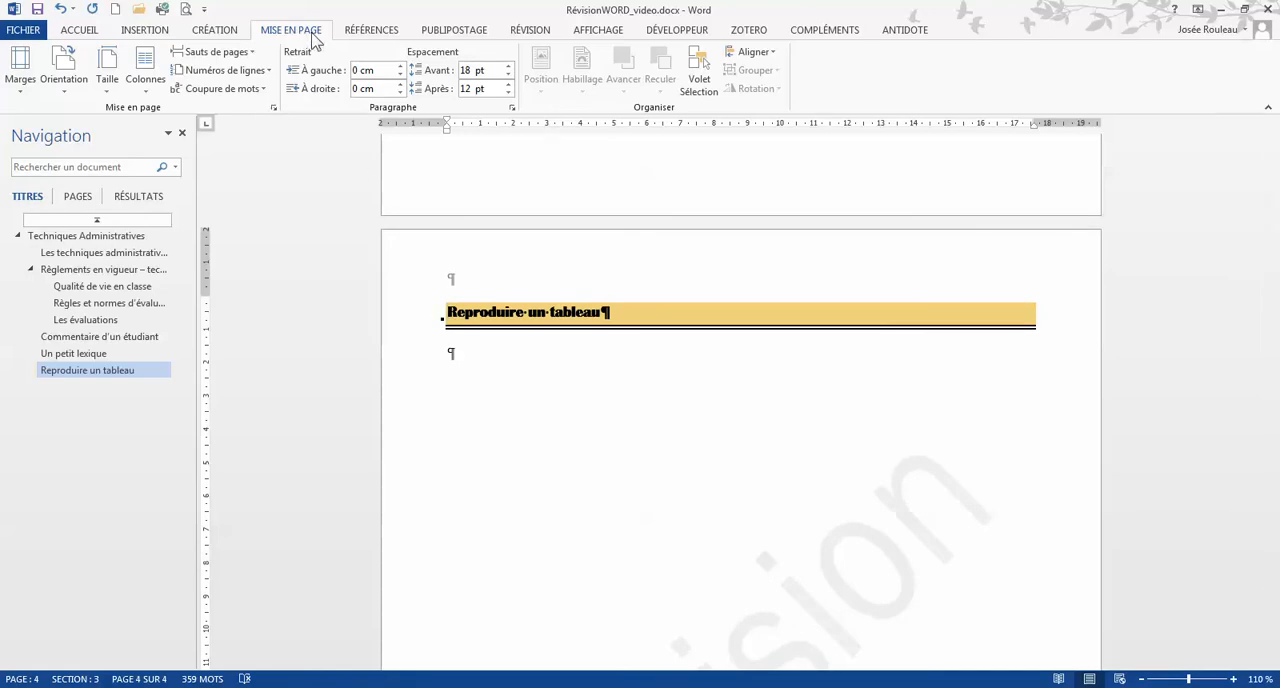
left_click(76, 93)
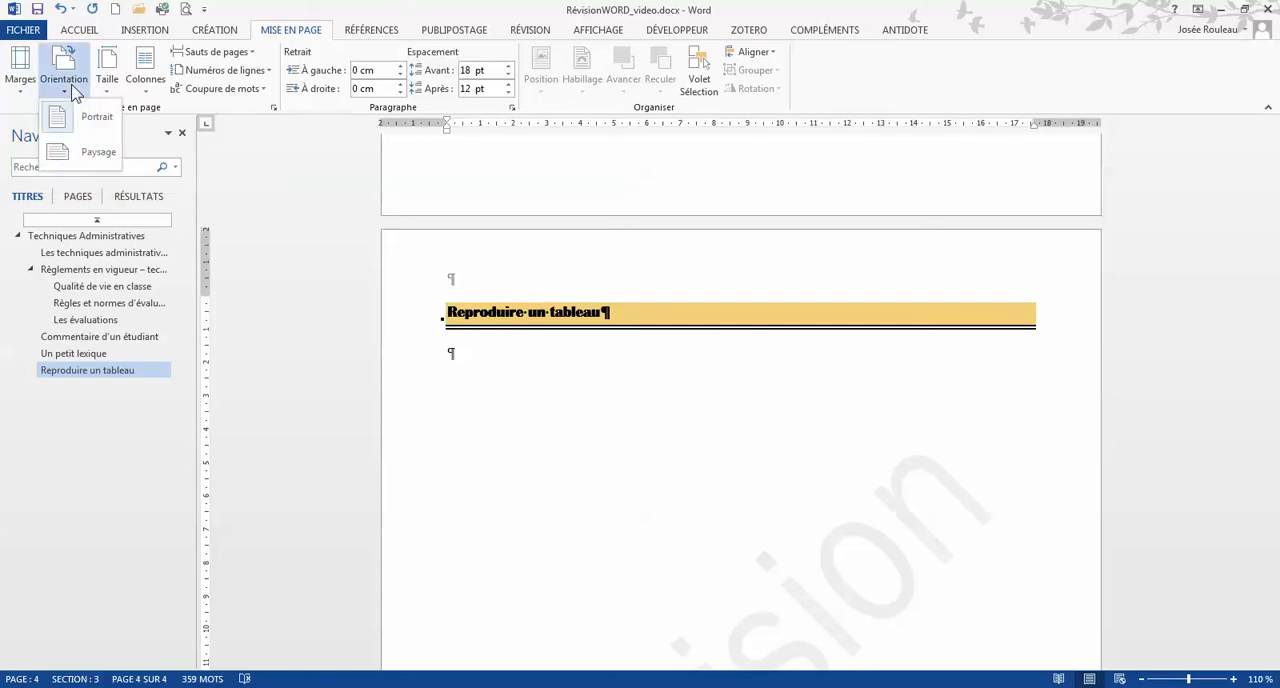
left_click(88, 165)
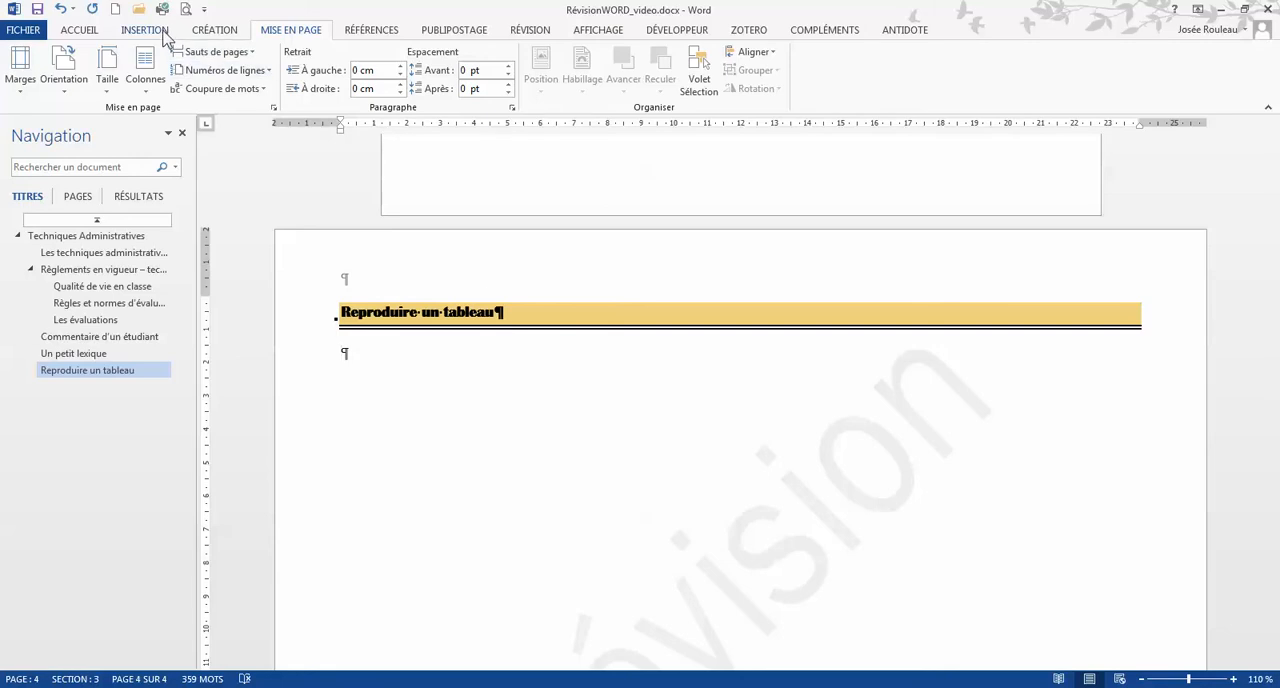
Insert a table with six rows and four columns below the "Reproduire un tableau" heading
left_click(145, 30)
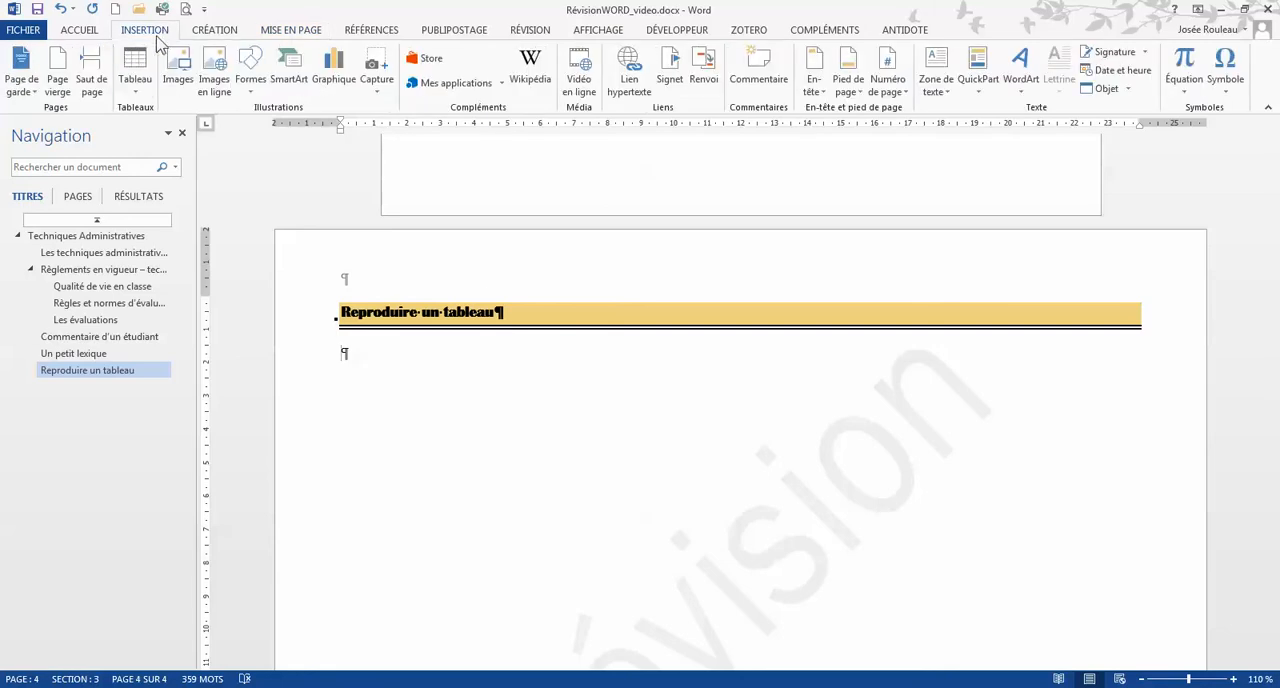
left_click(134, 88)
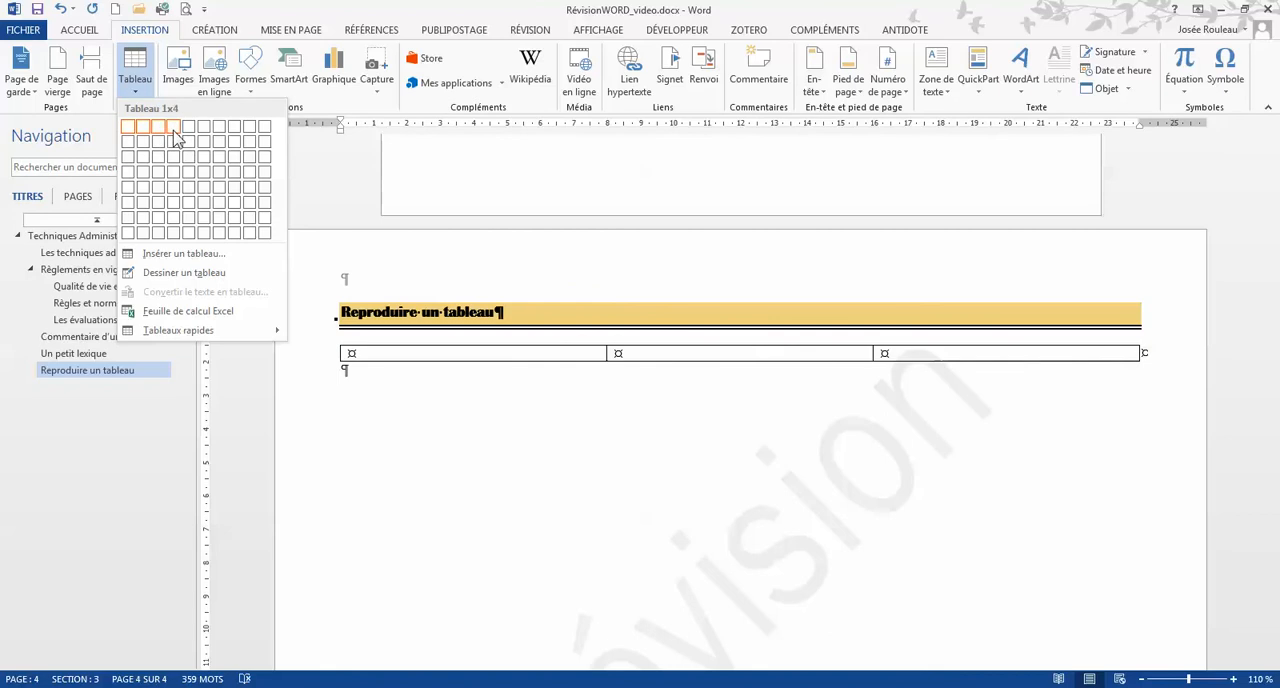
left_click(181, 208)
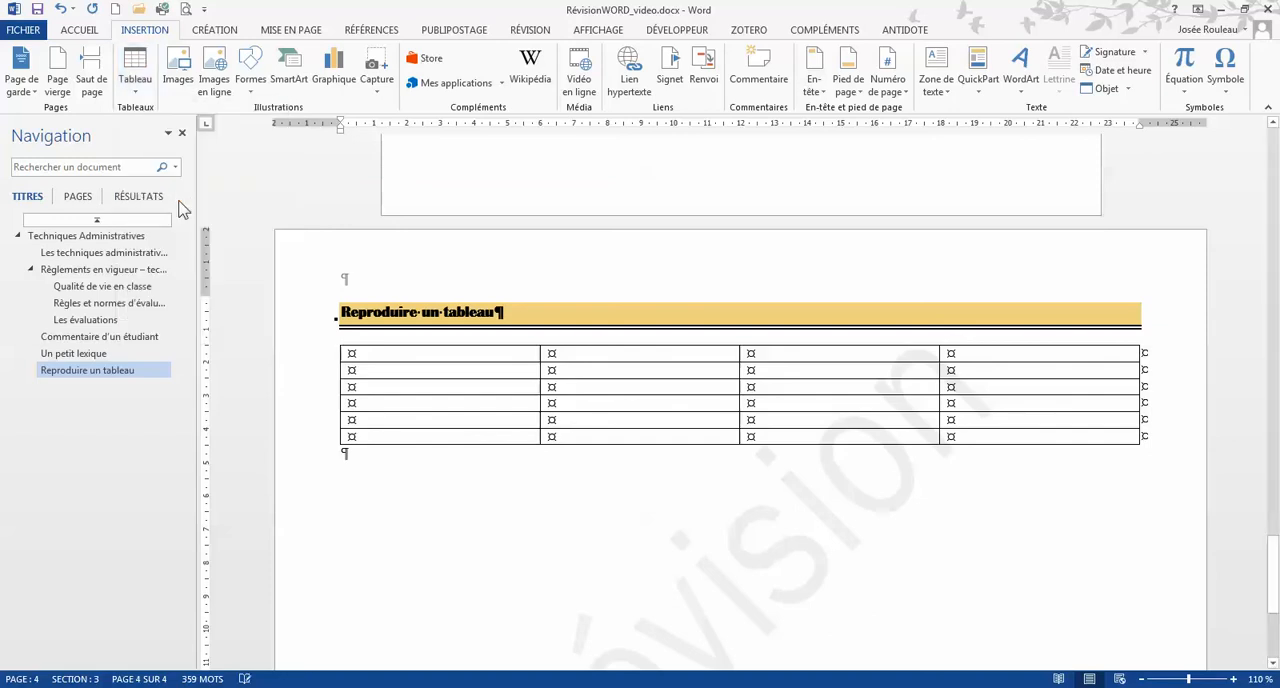
Resize the table's four columns to widths of about 1, 1.25, 6.25 and 3.25 cm
left_click_drag(540, 360, 376, 363)
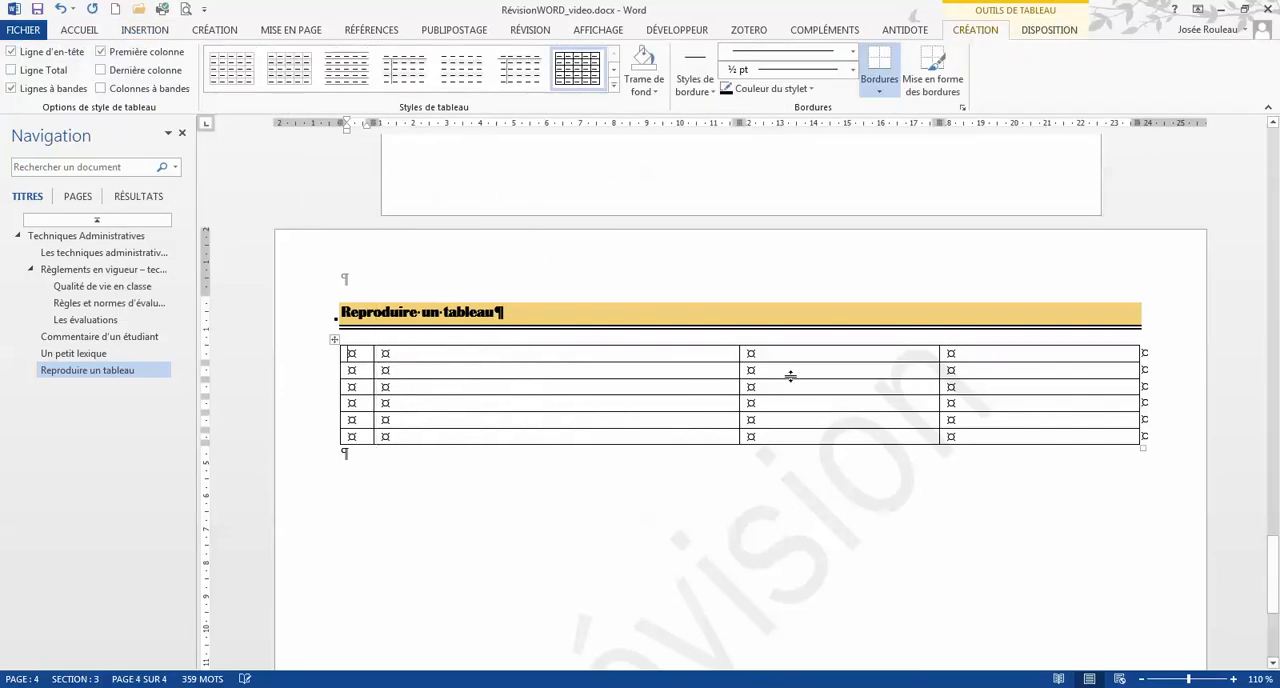
left_click_drag(739, 354, 415, 378)
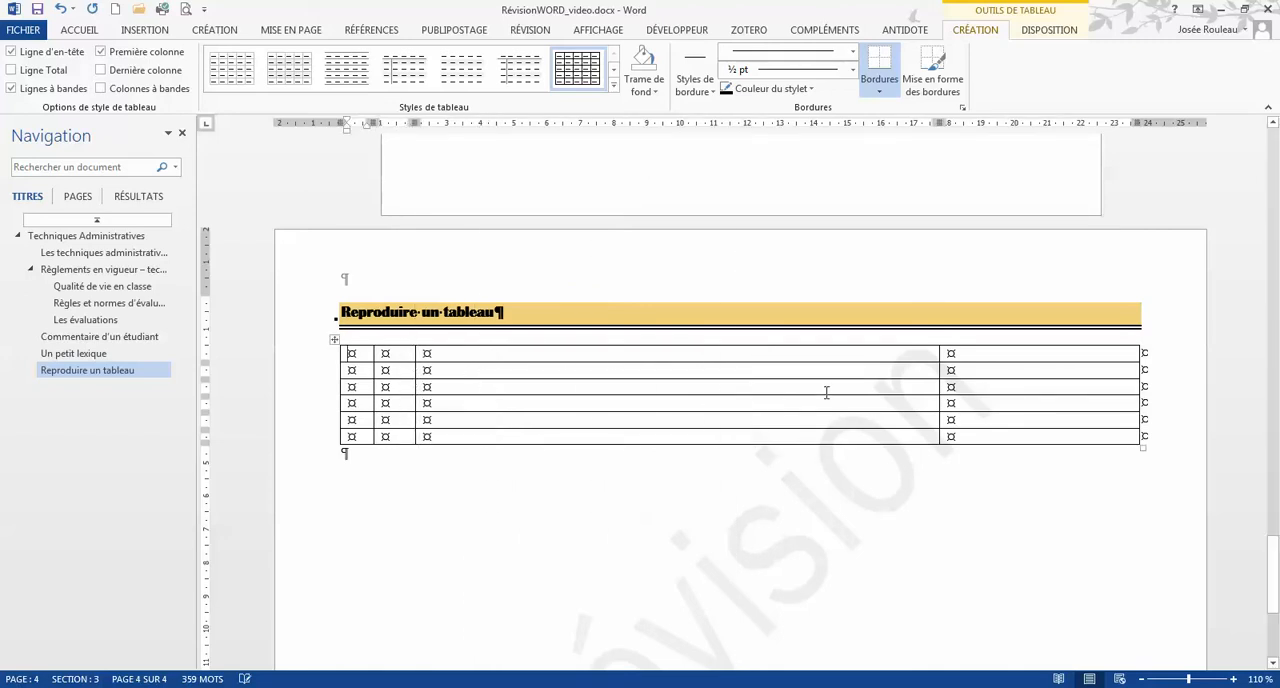
left_click_drag(938, 370, 625, 383)
left_click_drag(1138, 360, 735, 381)
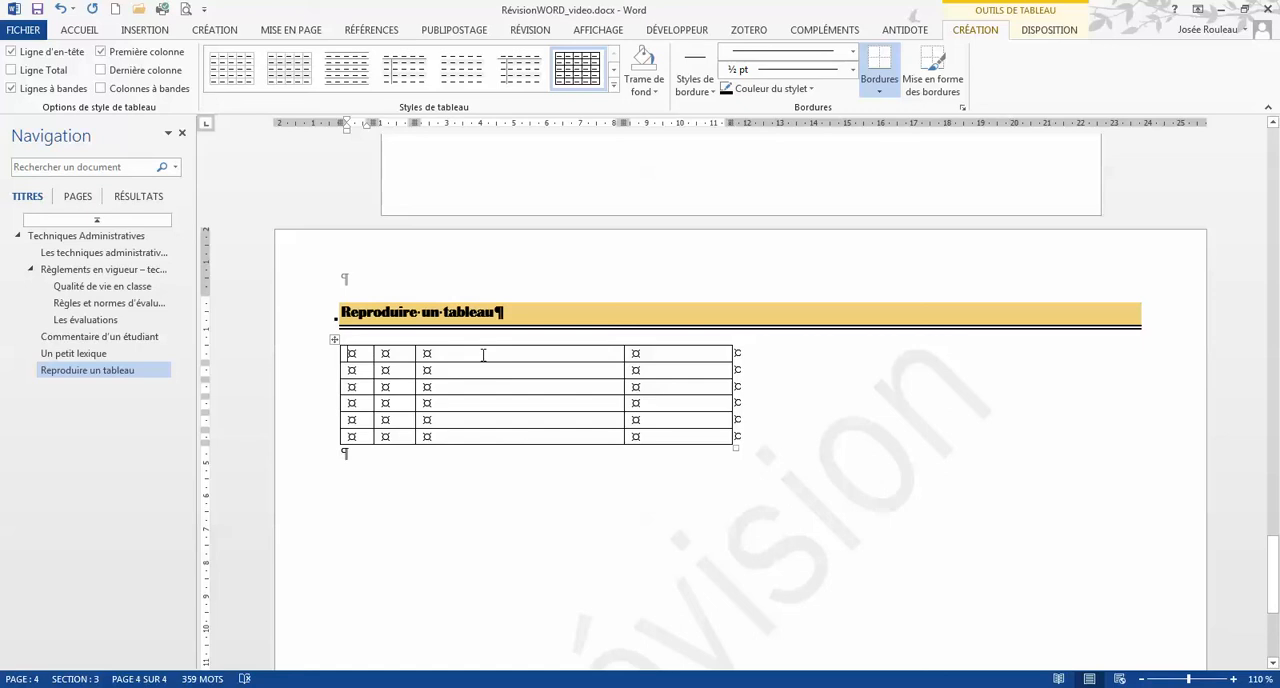
Centre the whole table horizontally between the page margins
left_click(336, 340)
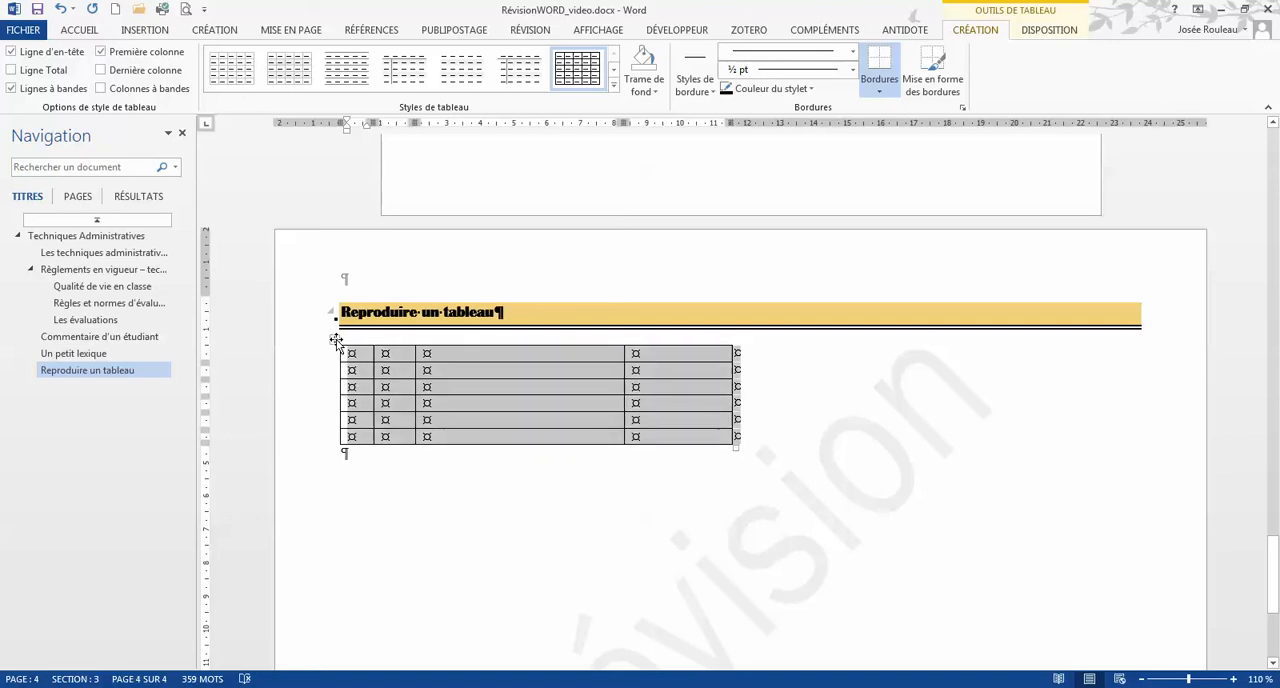
left_click(96, 32)
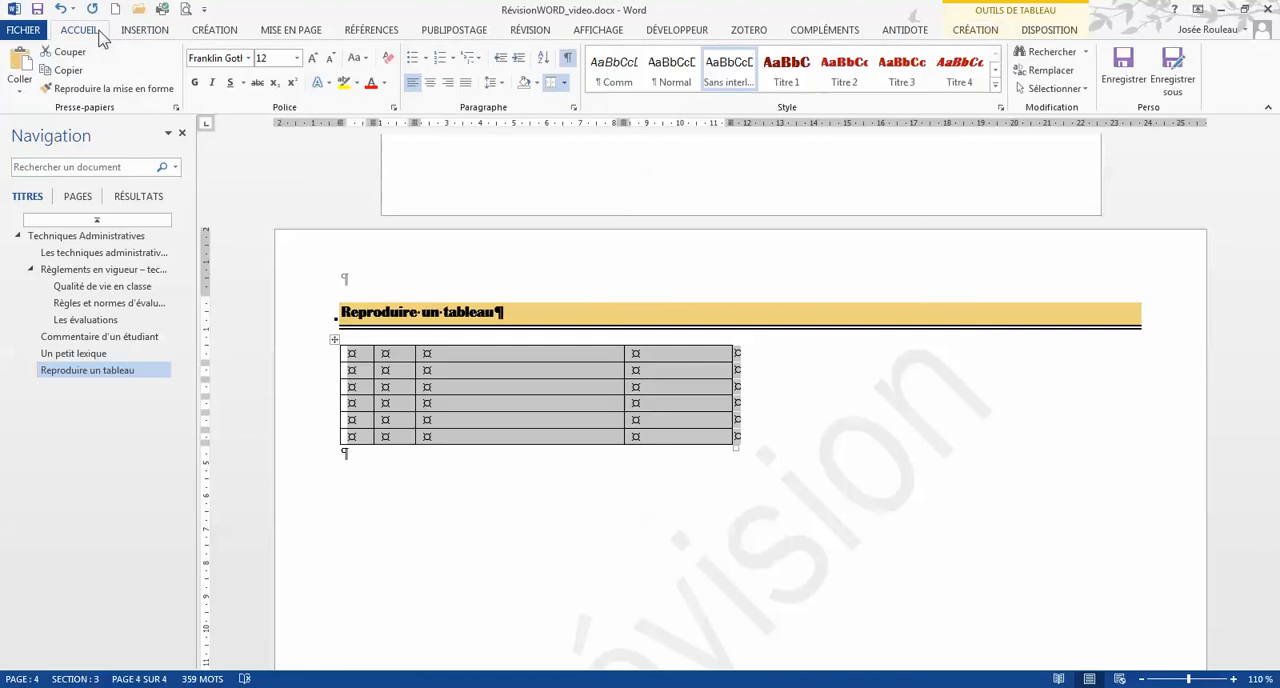
left_click(431, 83)
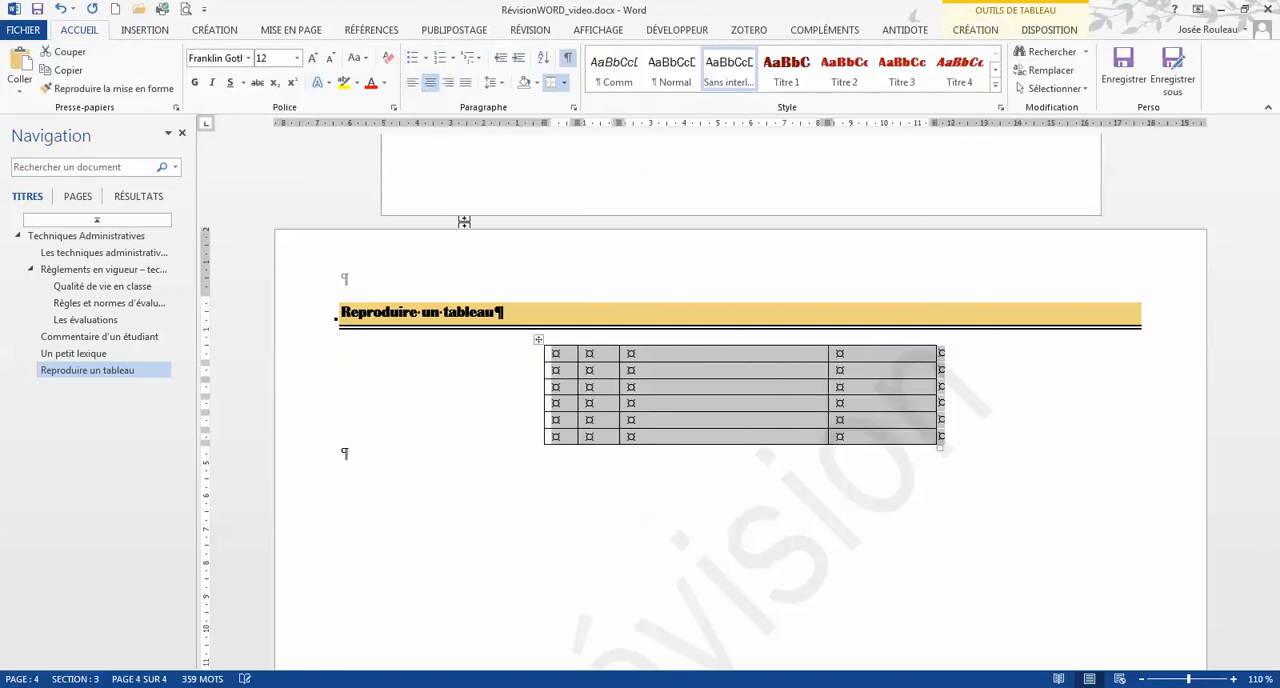
left_click(590, 385)
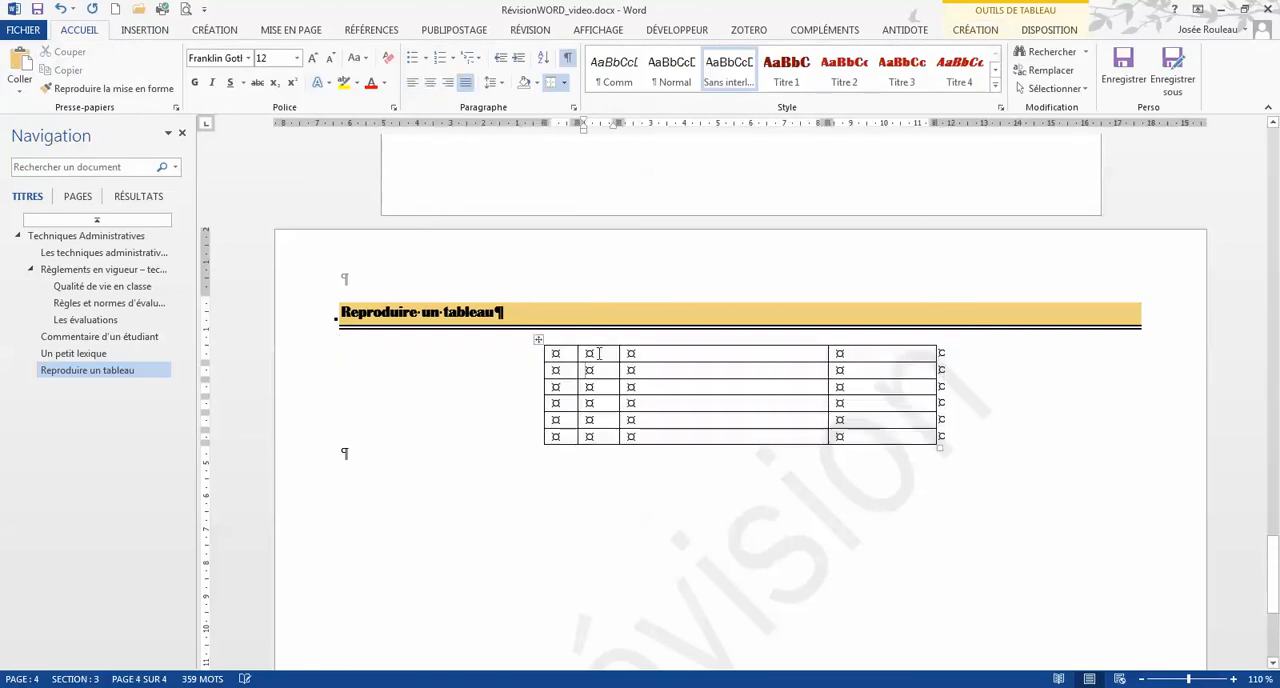
Remove the top and left borders of the first row's first two cells and the border between them, using the no-border style
left_click_drag(592, 353, 573, 358)
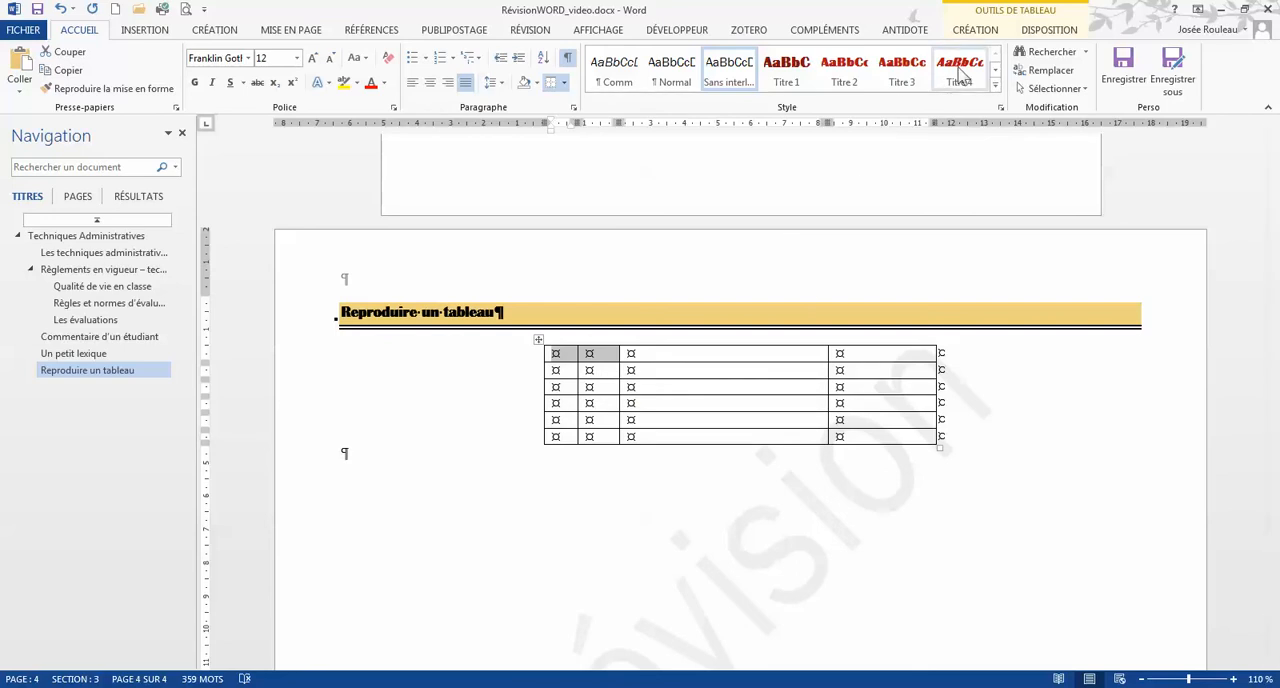
left_click(995, 30)
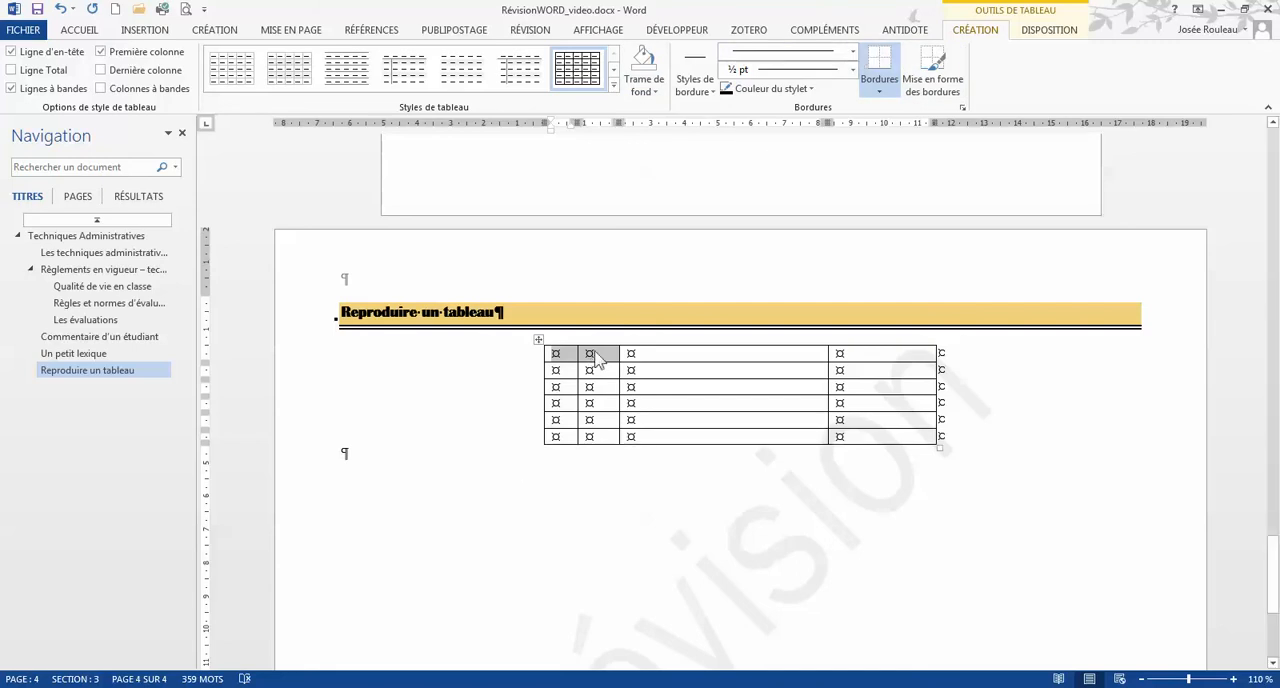
left_click(592, 356)
left_click(853, 52)
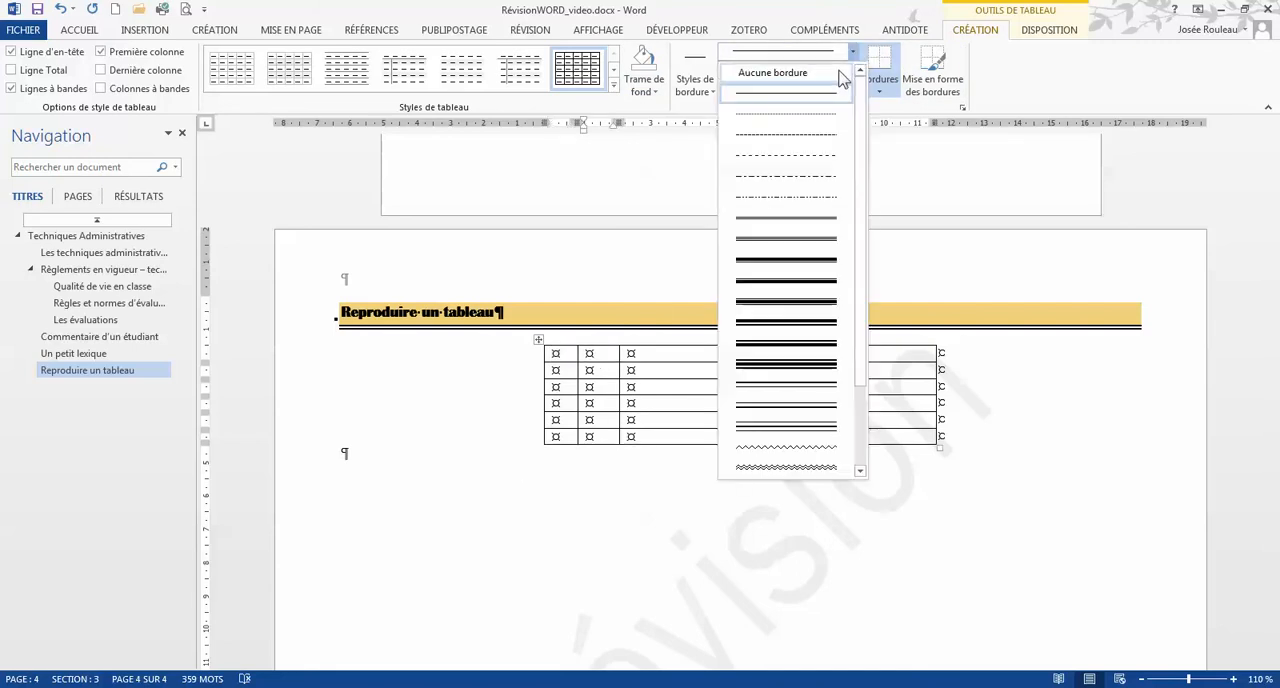
left_click(838, 78)
left_click_drag(562, 346, 602, 347)
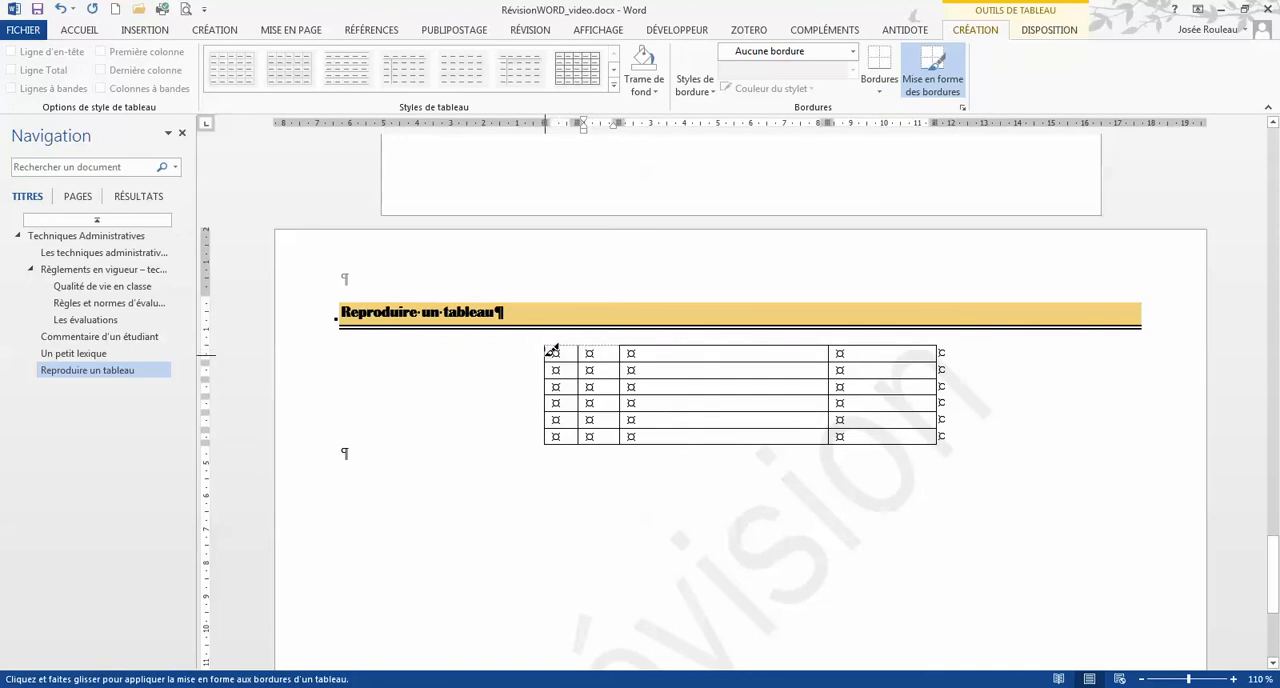
left_click(546, 355)
left_click(578, 354)
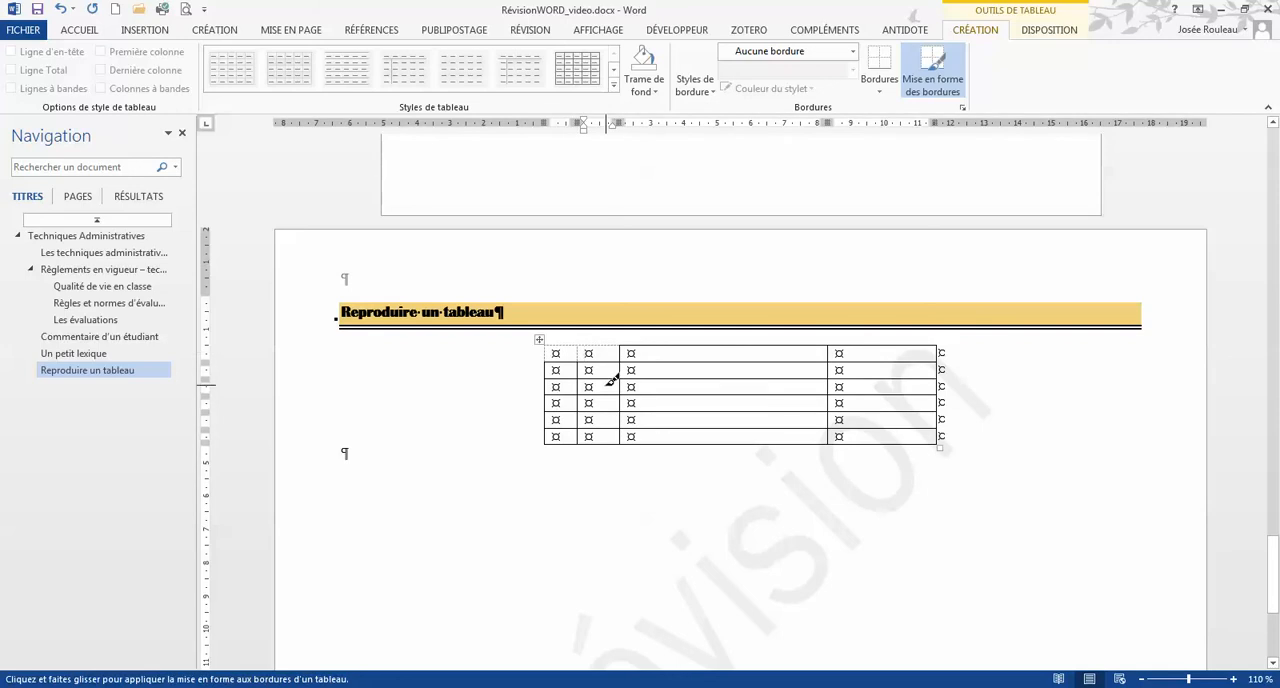
key("Escape")
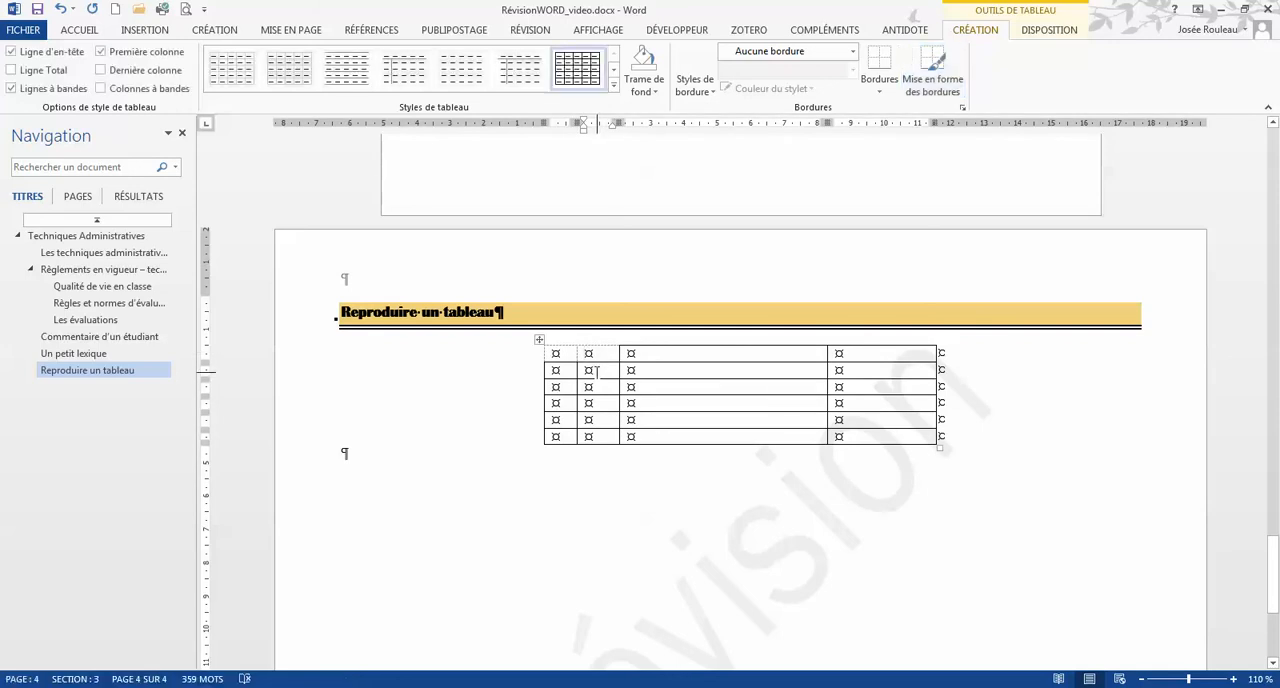
Merge the first column's cells in rows 2 to 5 and enter "Groupe" as vertical text reading upward
left_click_drag(567, 370, 566, 421)
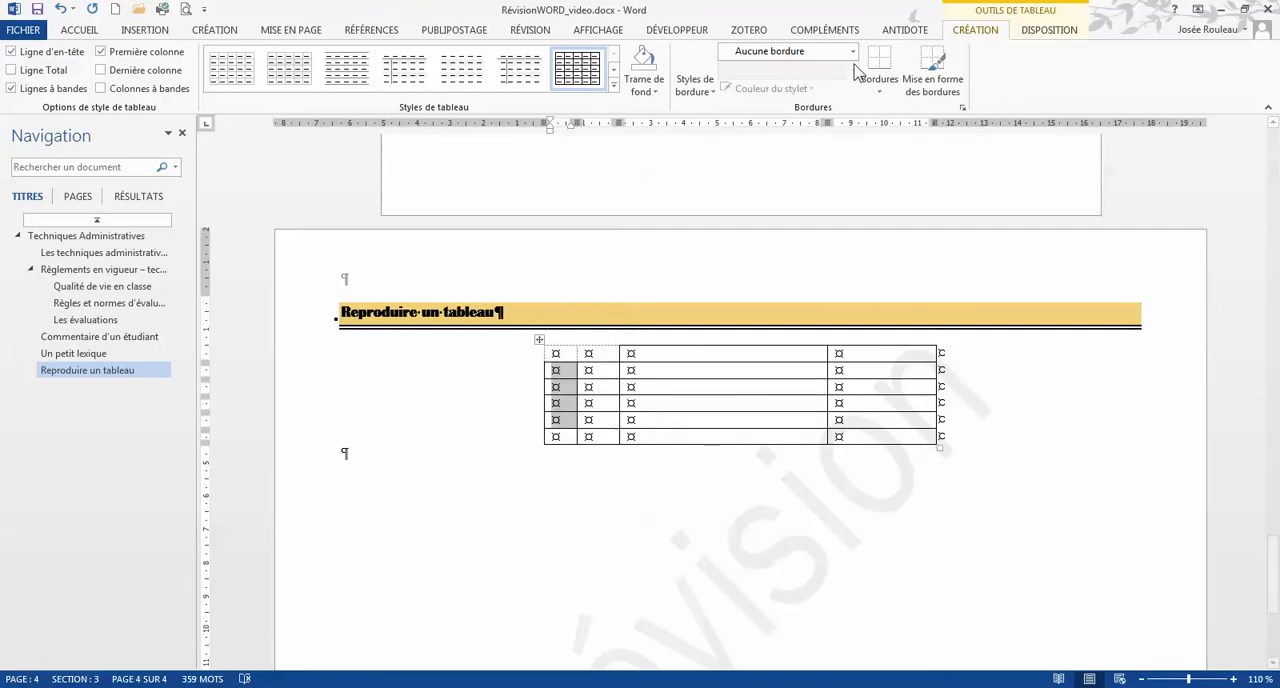
left_click(1048, 30)
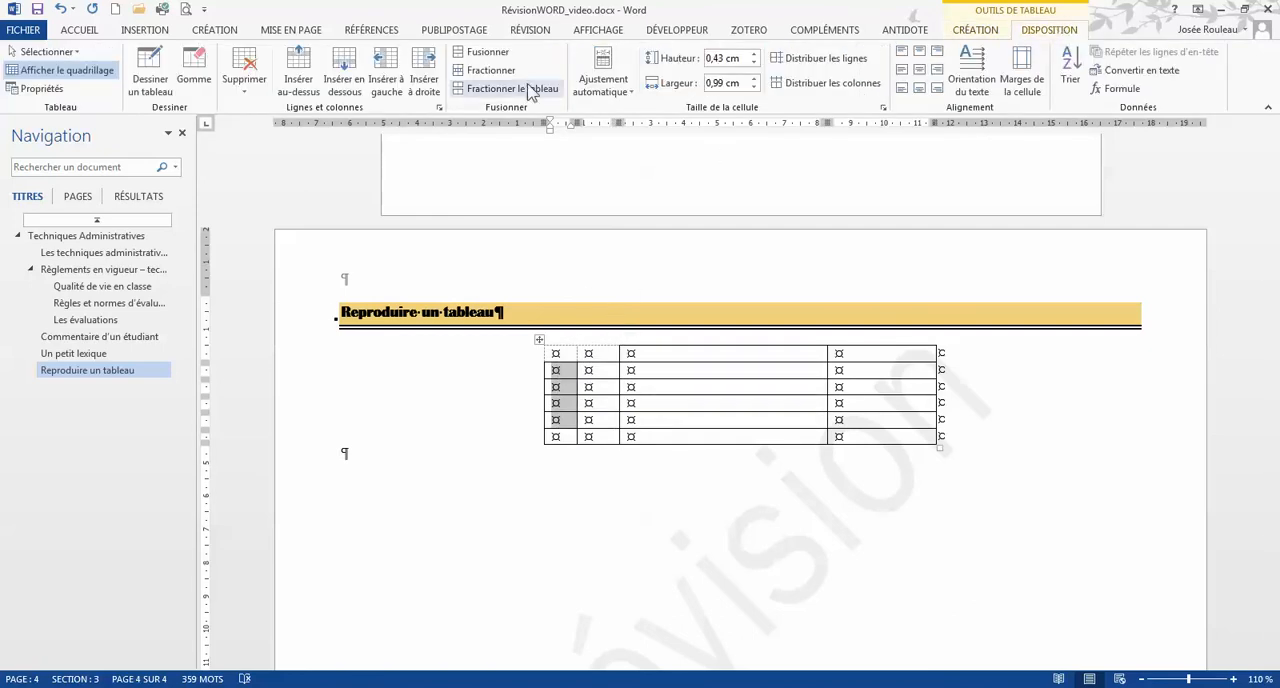
left_click(486, 52)
type("Groupe")
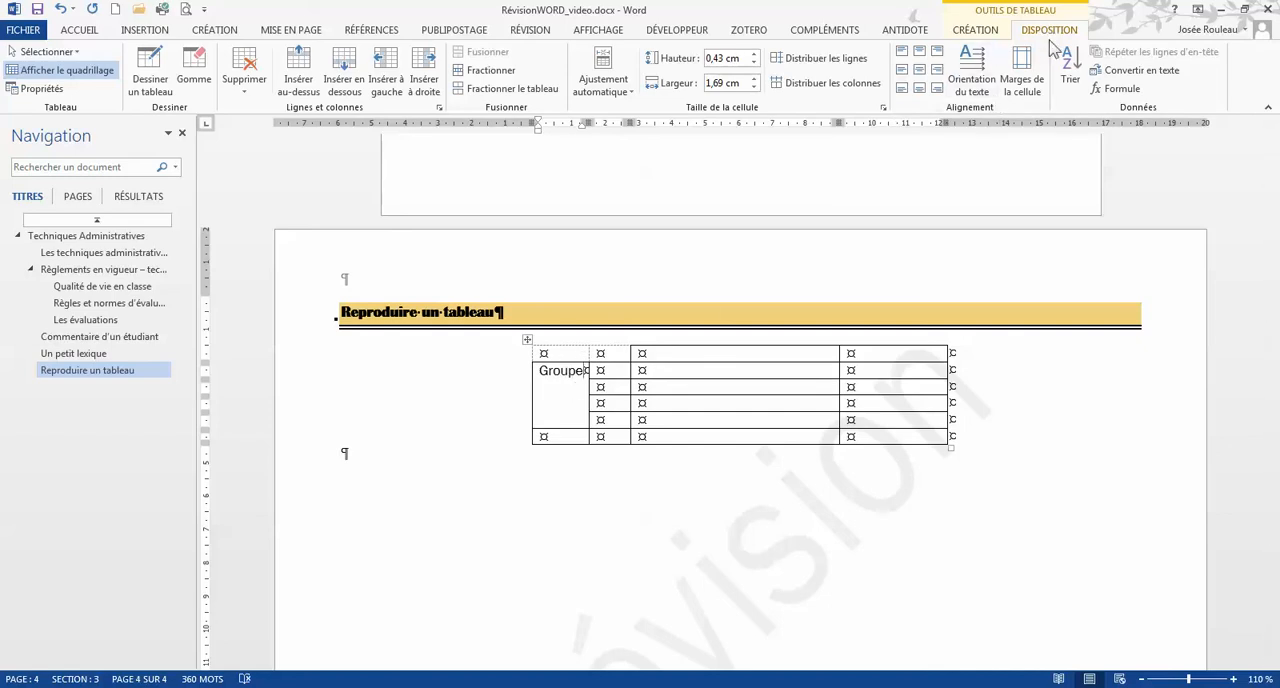
left_click(985, 88)
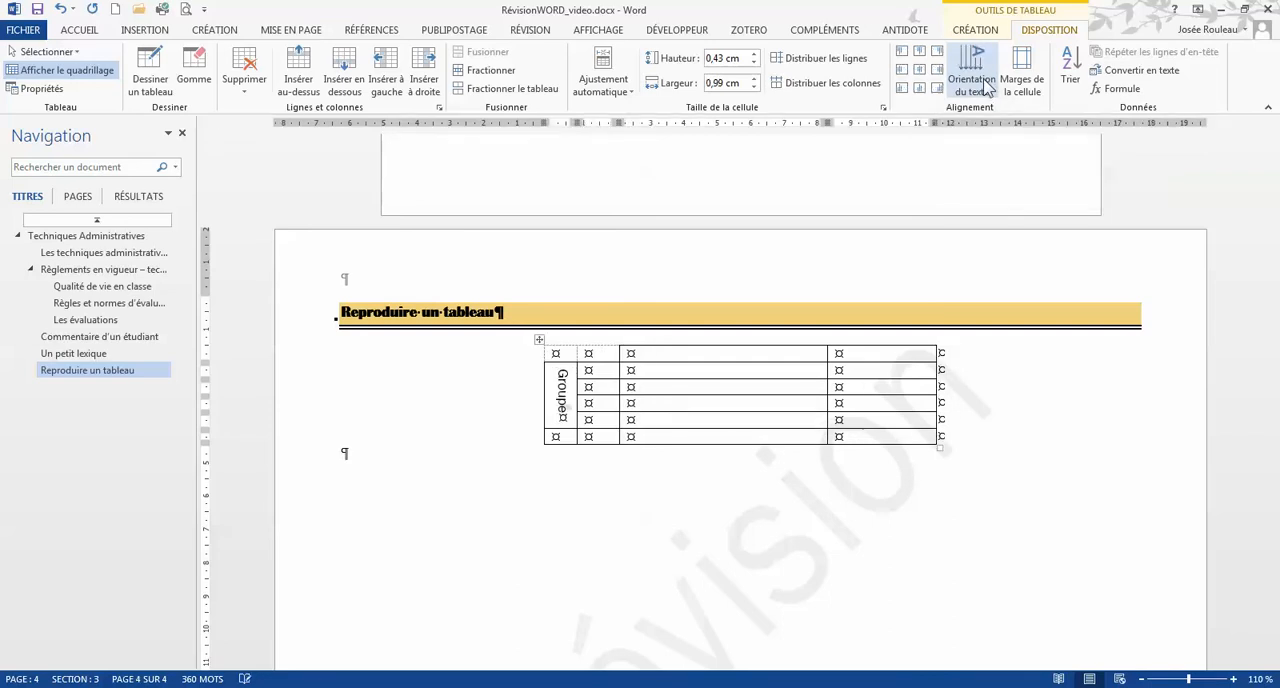
left_click(985, 88)
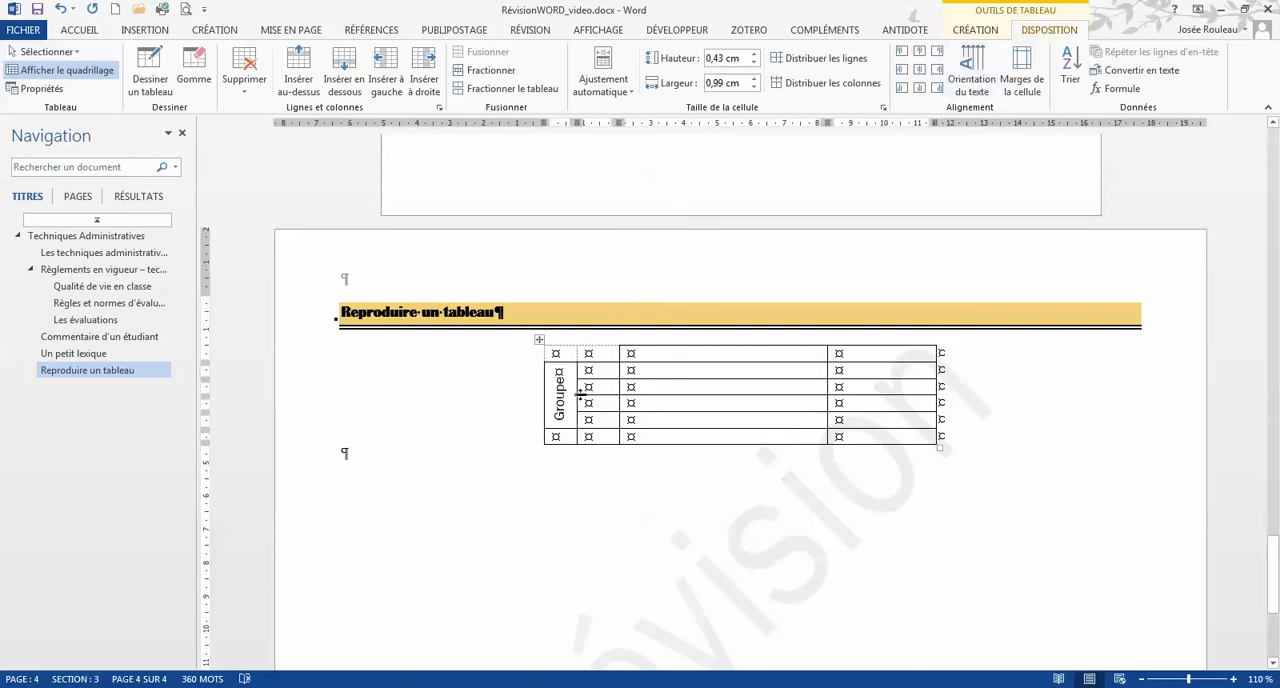
Merge the second column's cells in rows 2 and 3 and enter "A" as vertical text reading upward
left_click_drag(594, 371, 592, 387)
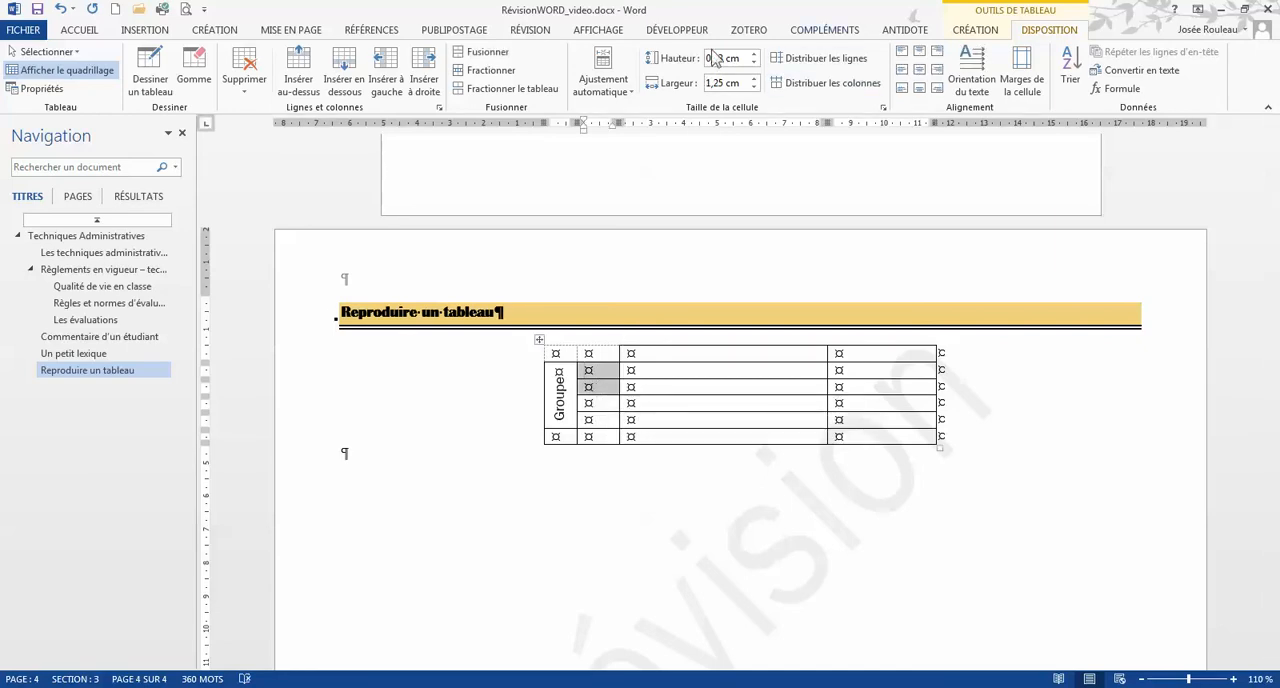
left_click(487, 52)
type("A")
left_click(972, 82)
left_click(977, 88)
left_click(977, 88)
Merge the second column's cells in rows 4 and 5 and enter "B" as vertical text reading upward
left_click_drag(599, 404, 599, 420)
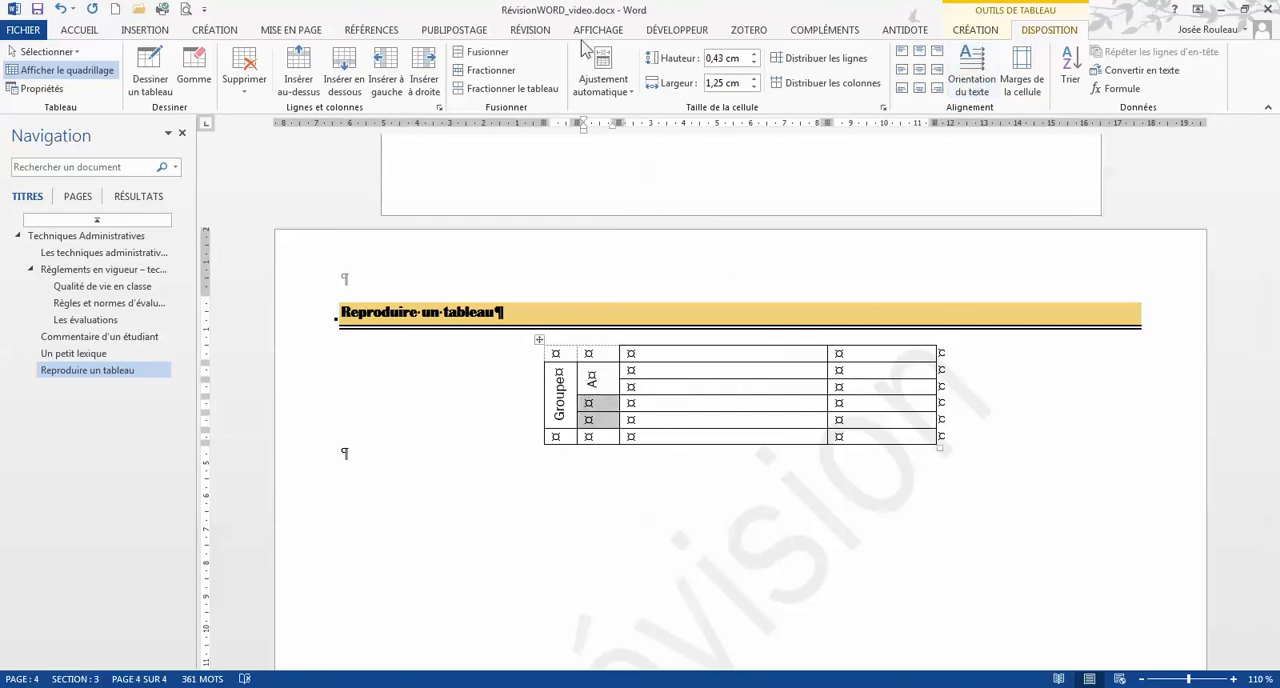
left_click(487, 55)
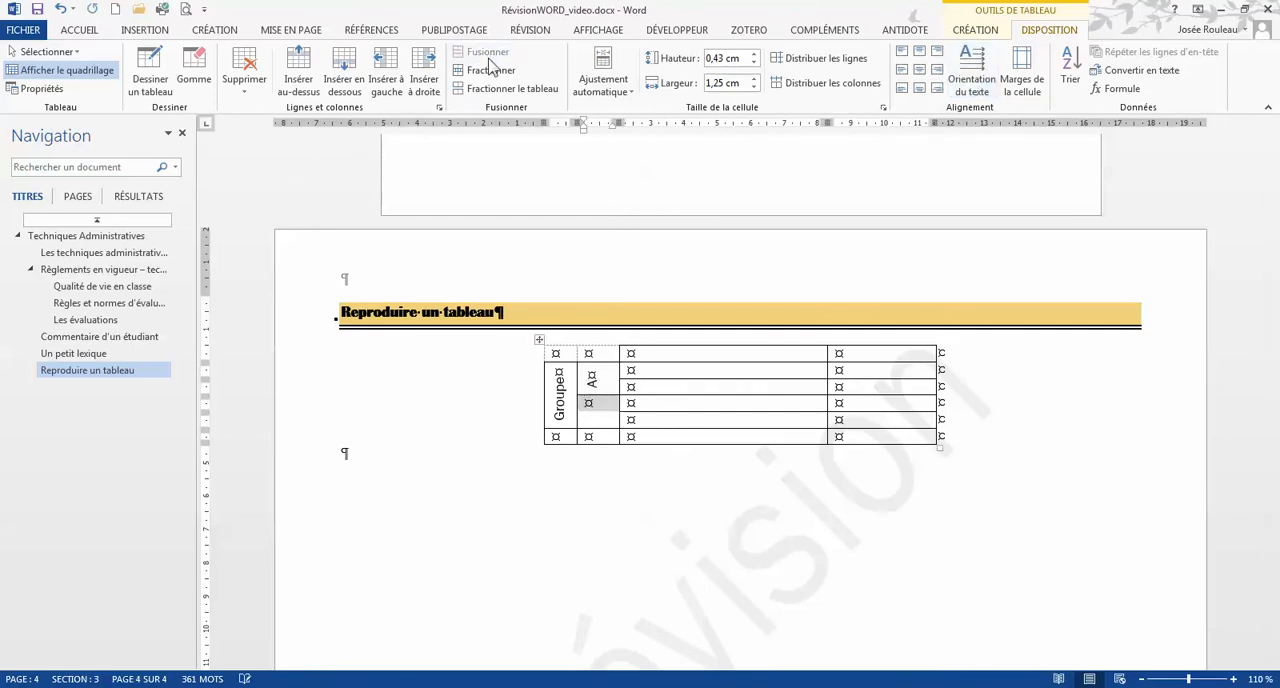
left_click(594, 404)
type("B")
left_click(972, 70)
left_click(983, 63)
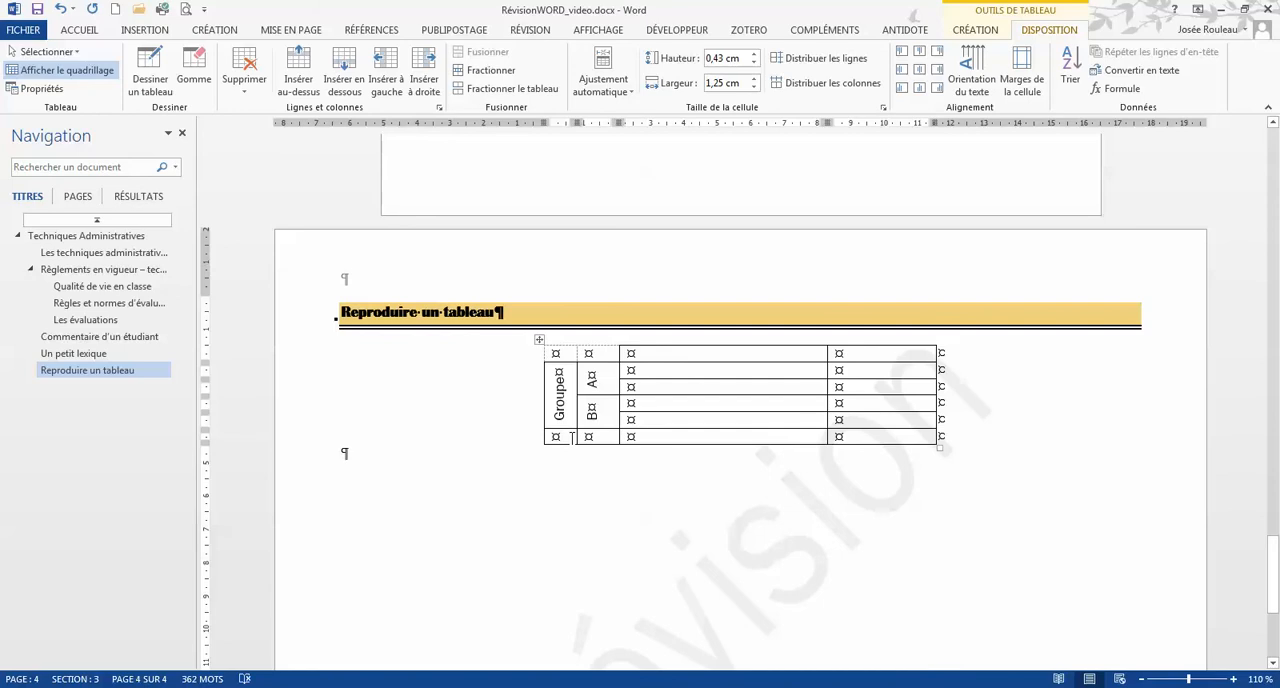
Merge the first three cells of the last row and enter "Total" in the merged cell
left_click_drag(572, 437, 672, 437)
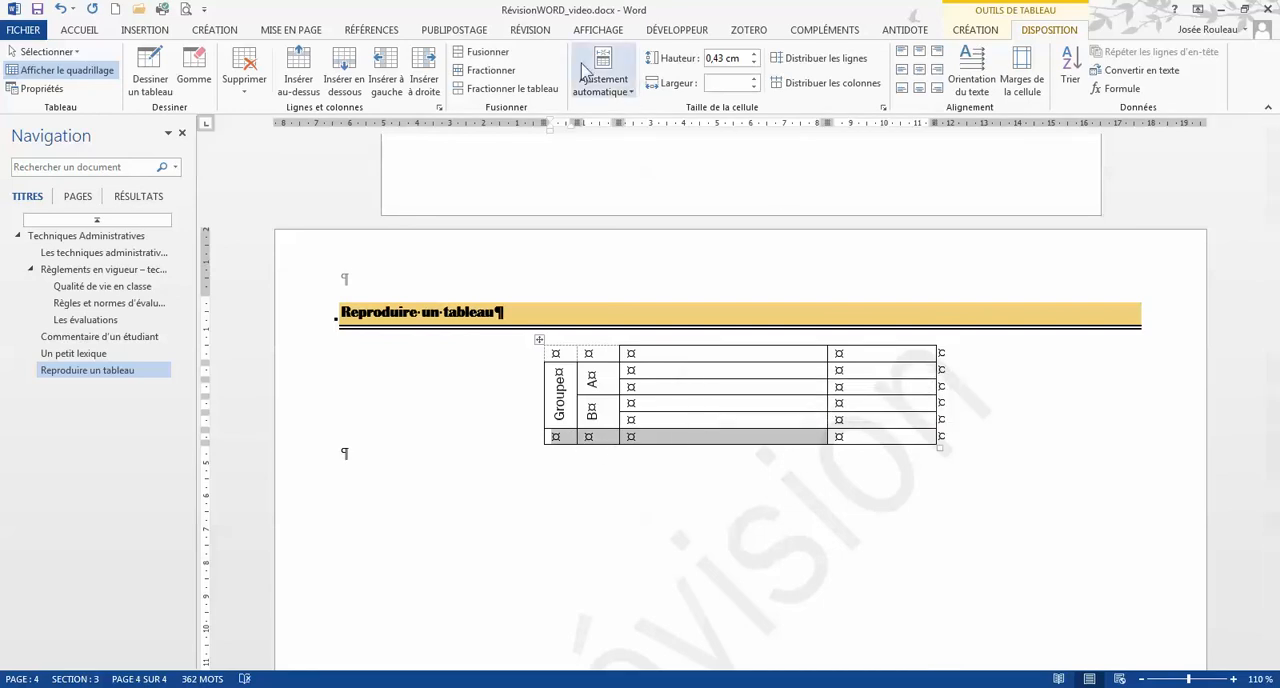
left_click(482, 52)
left_click(566, 438)
type("Total")
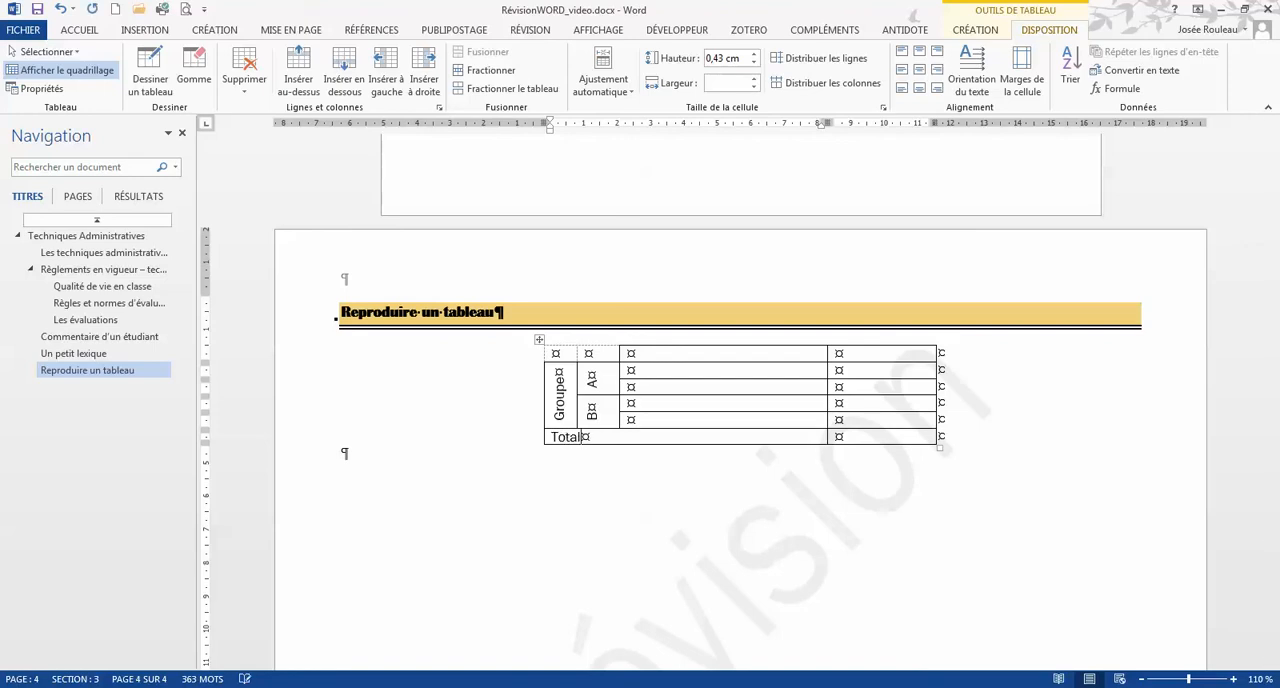
Align the "Total" text to the right of its cell and centre it vertically
left_click(604, 380)
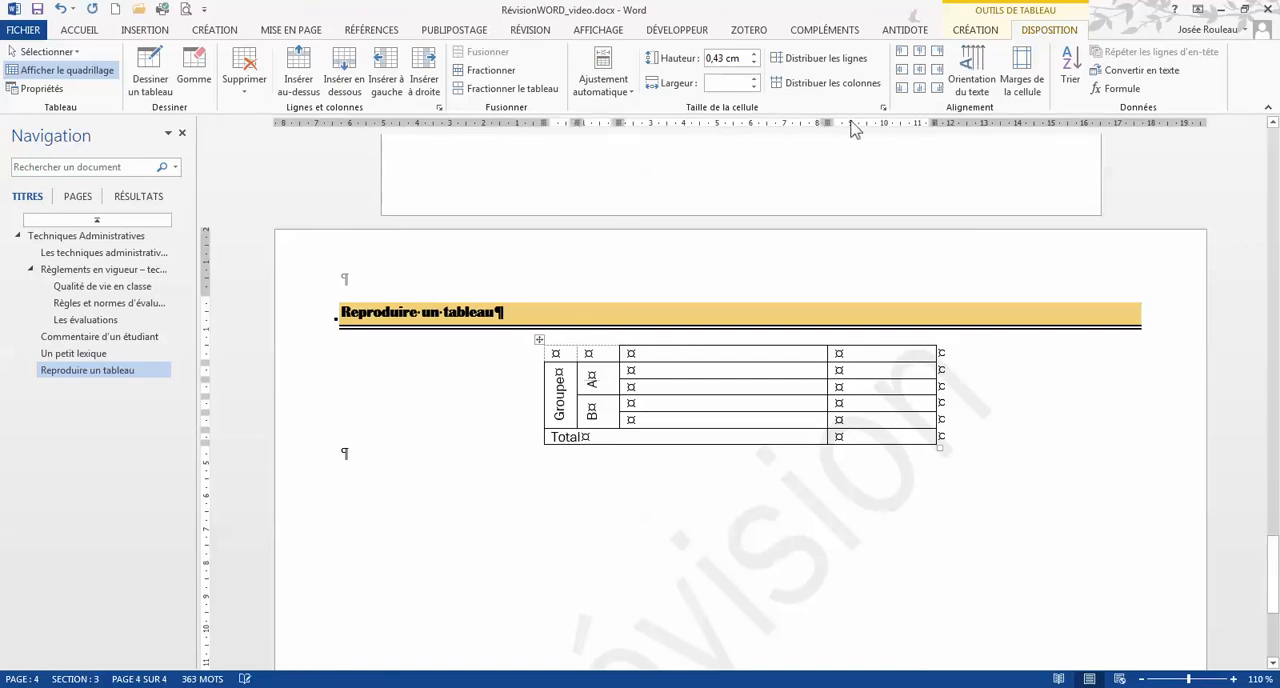
left_click(612, 430)
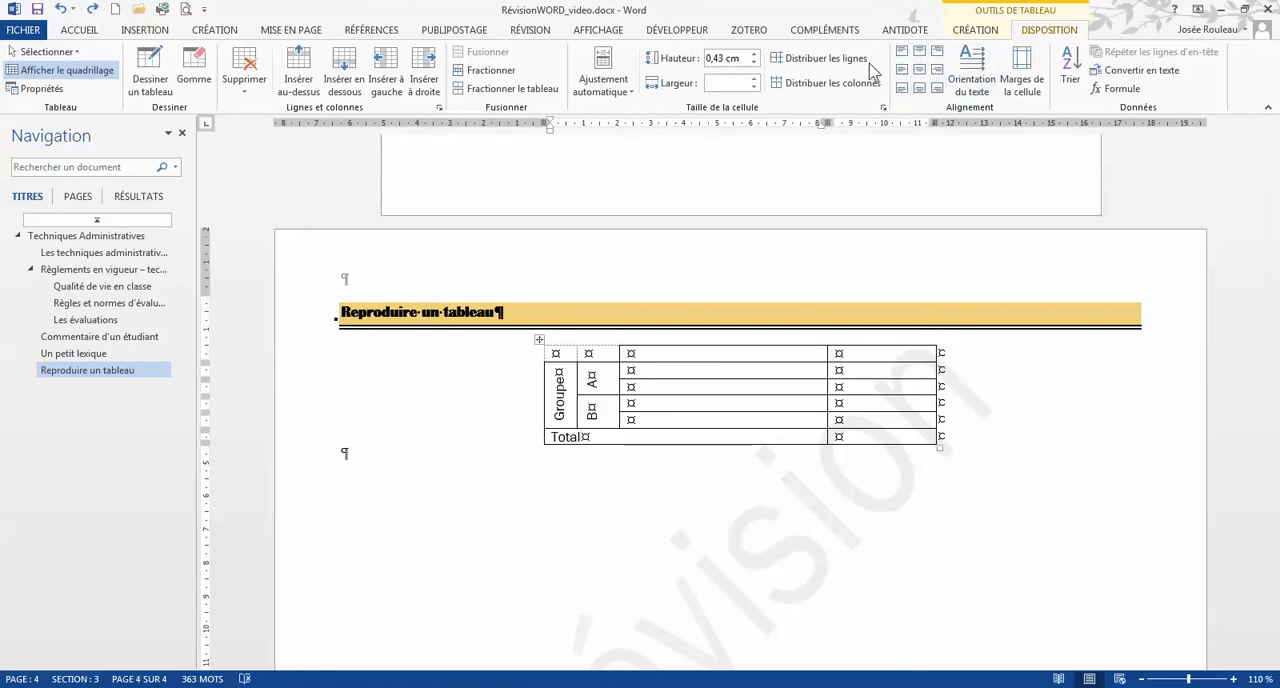
left_click(938, 72)
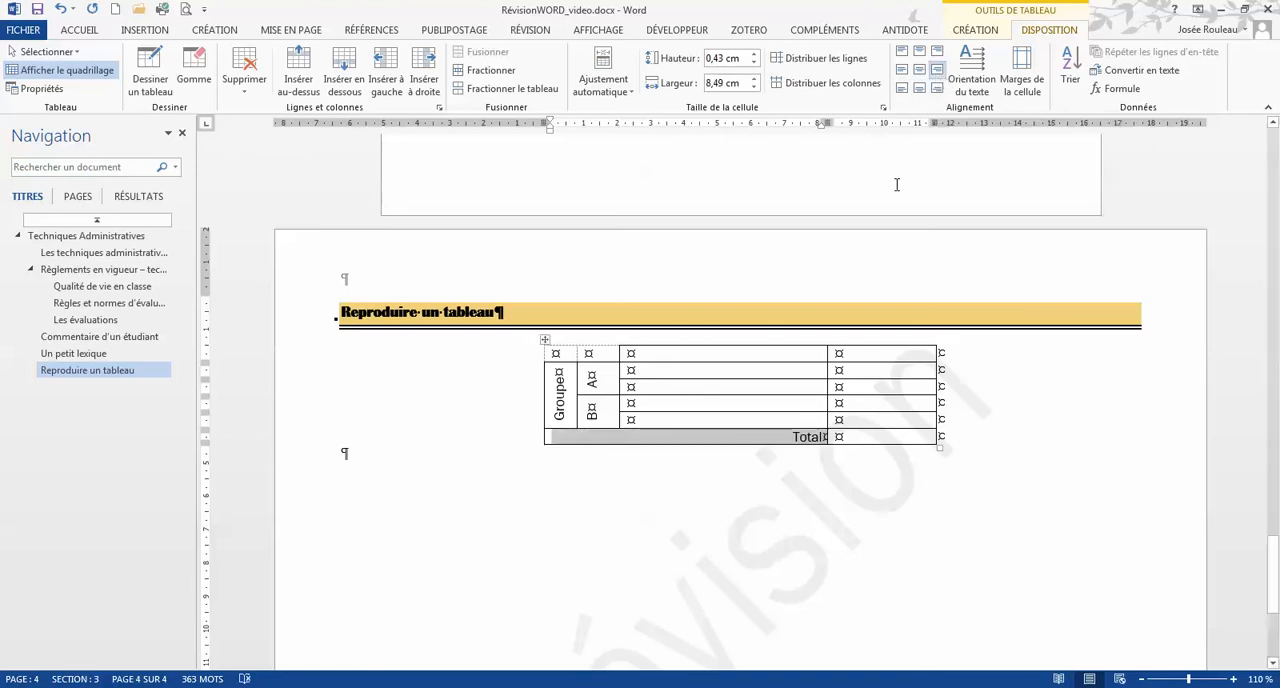
Shade the last two cells of the first row and the vertical "Groupe" cell with black
left_click(716, 355)
left_click_drag(718, 357, 845, 357)
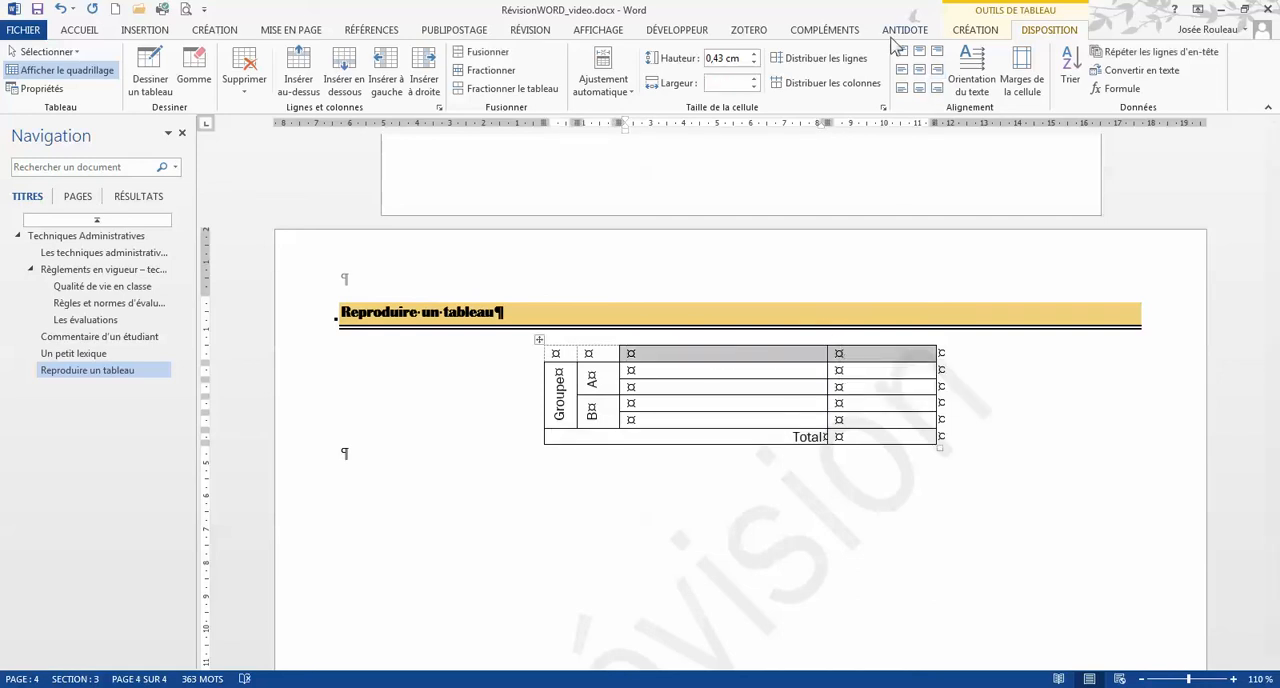
left_click(975, 30)
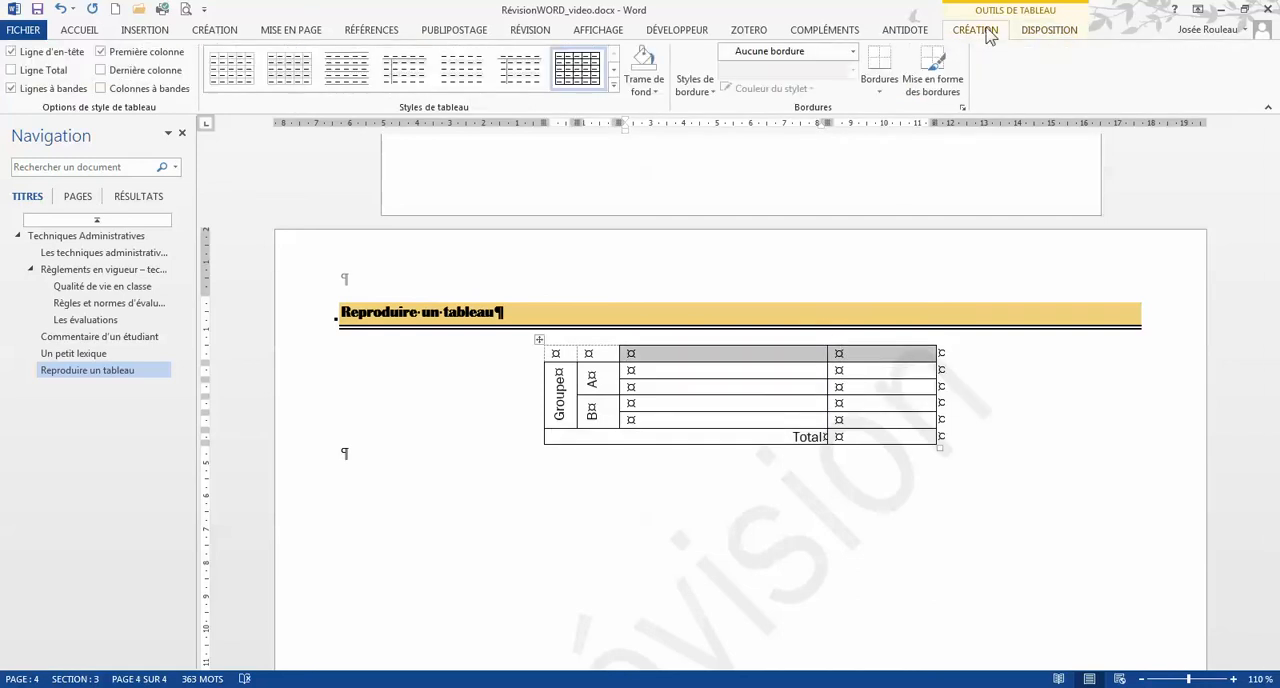
left_click(655, 92)
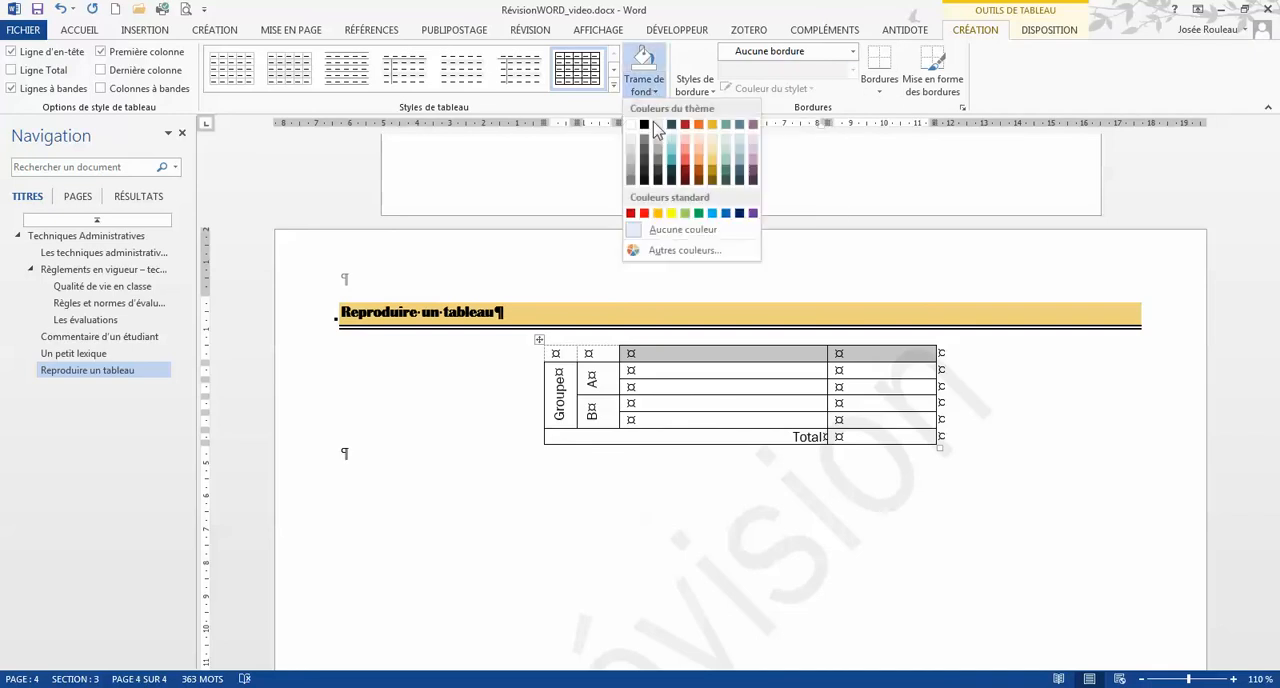
left_click(648, 129)
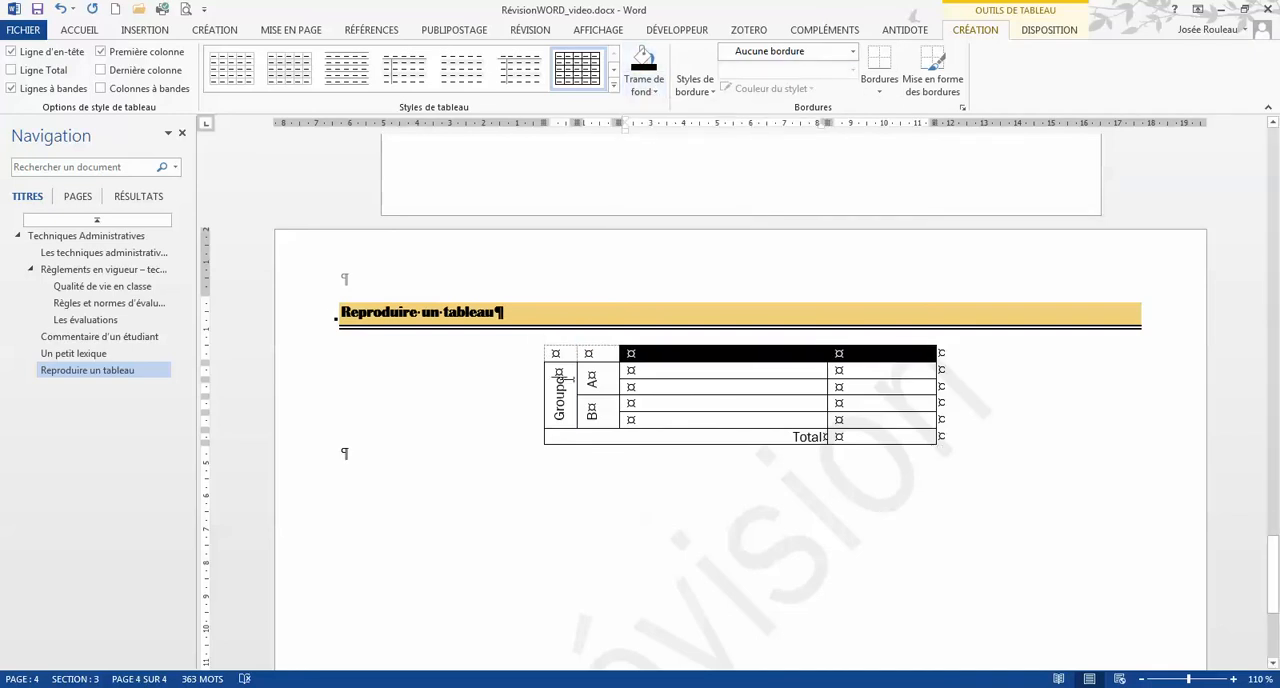
left_click(644, 64)
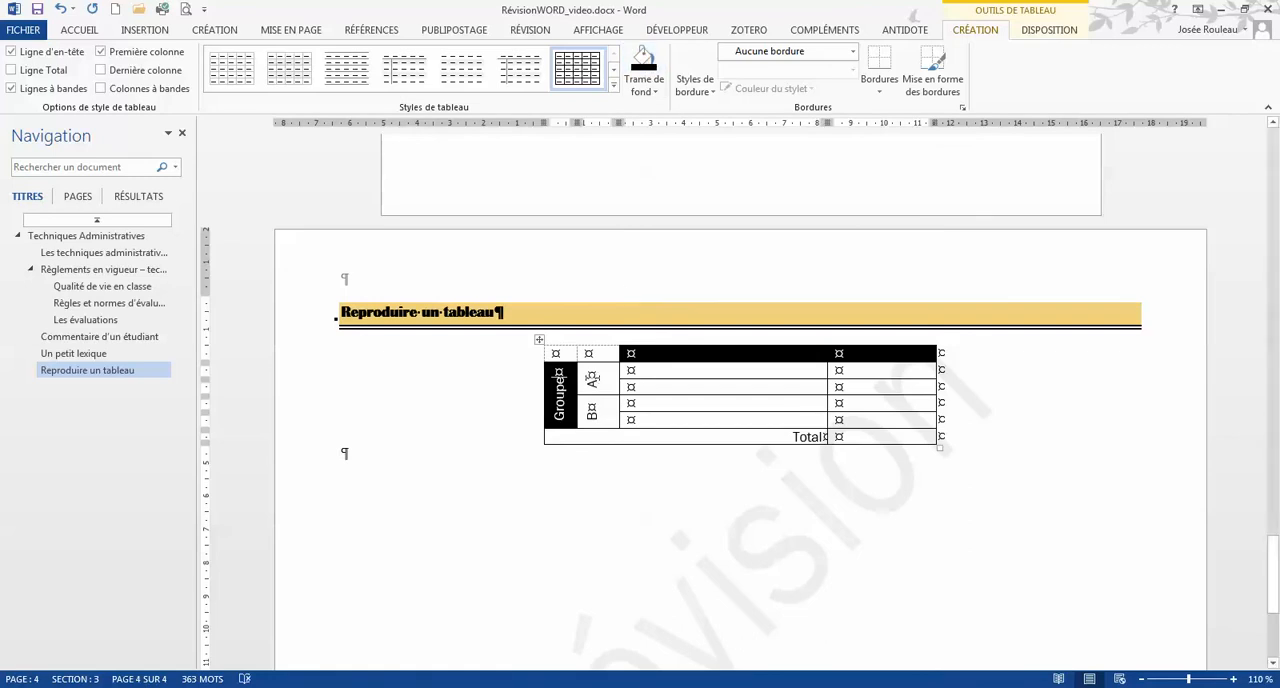
Shade the "A" and "B" cells and both cells of the "Total" row with light grey
left_click_drag(592, 378, 592, 412)
left_click(655, 92)
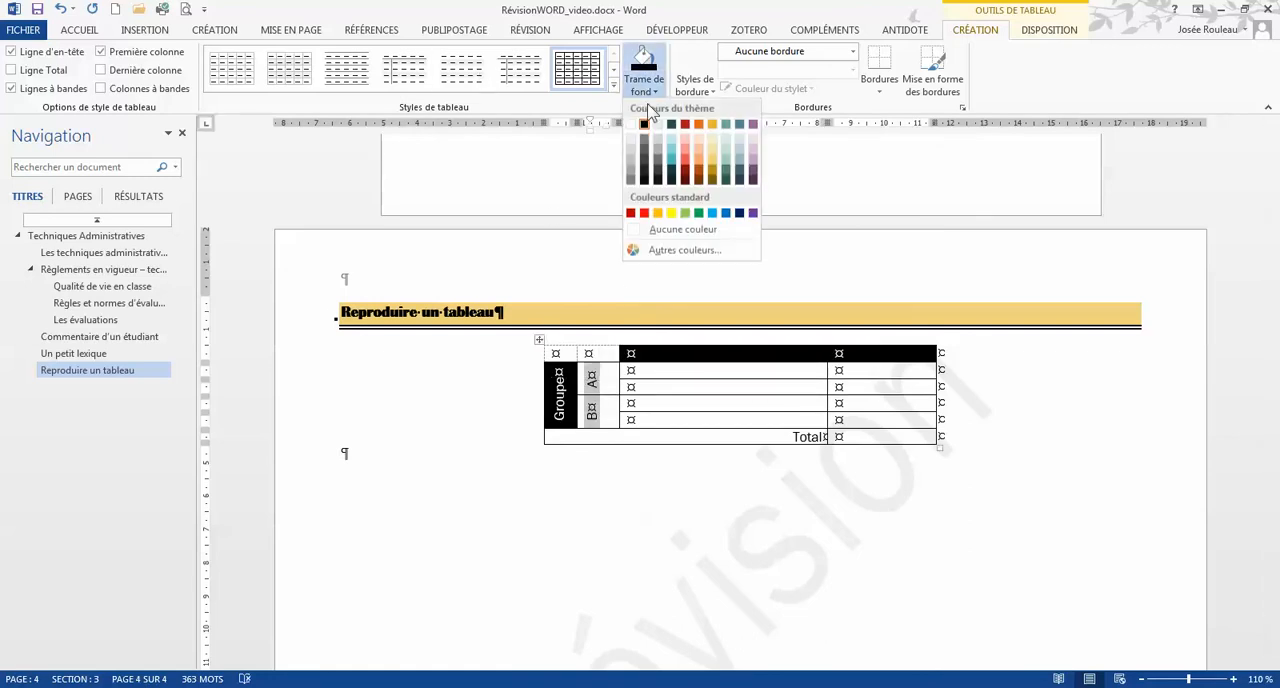
left_click(631, 157)
left_click(719, 436)
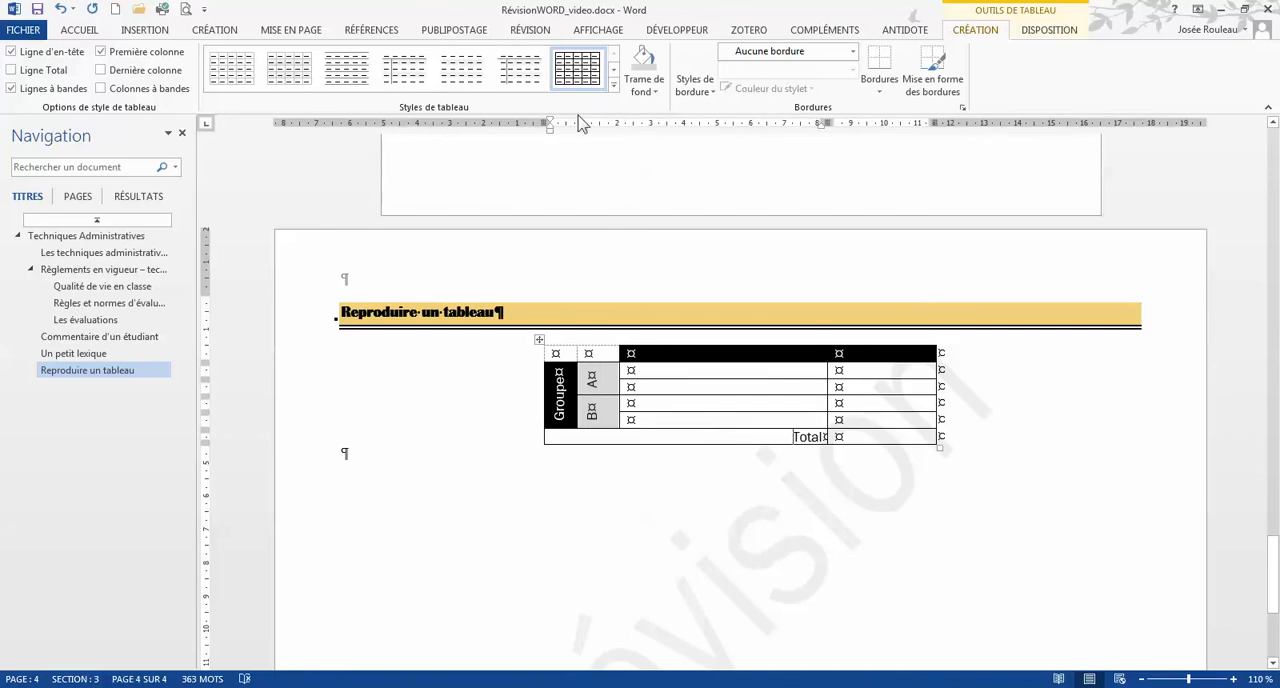
left_click(645, 66)
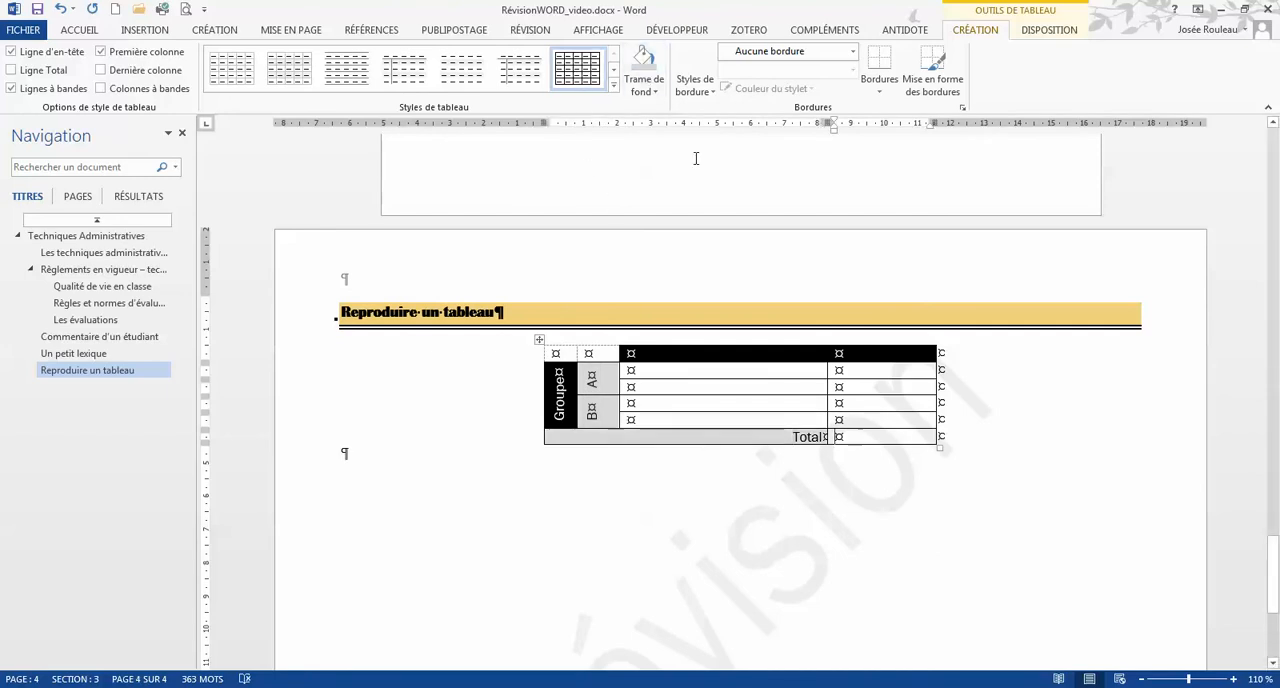
left_click(644, 64)
left_click(787, 374)
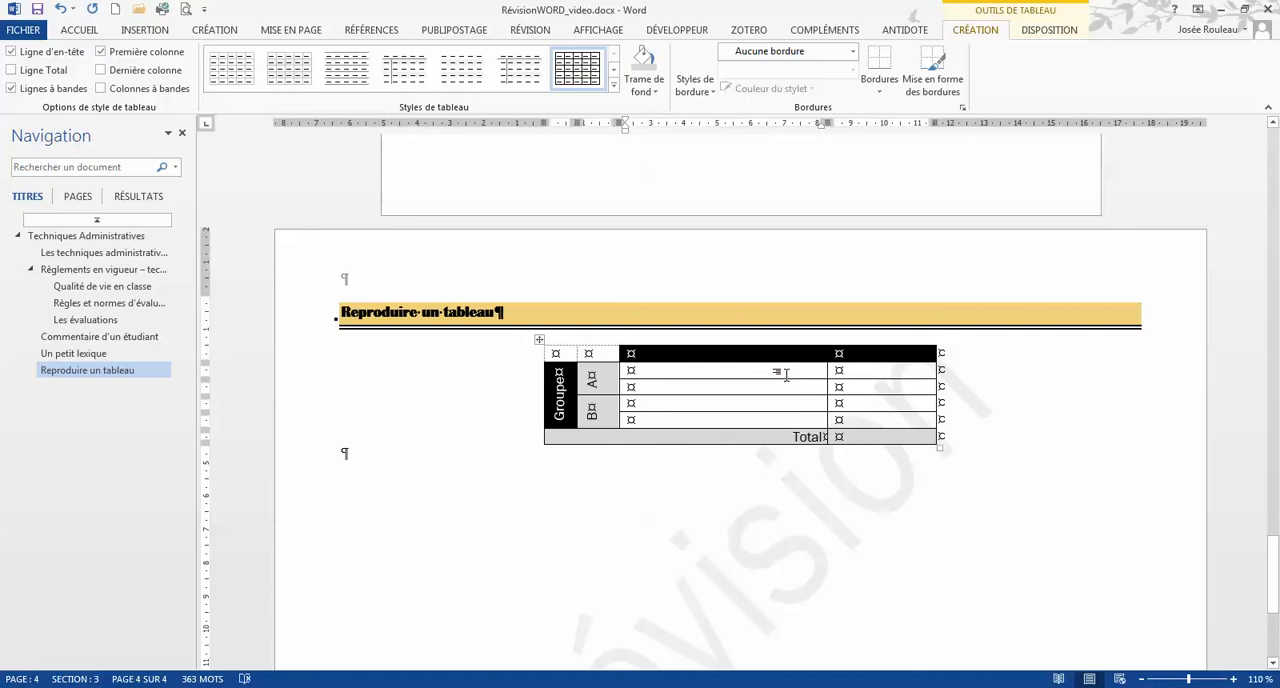